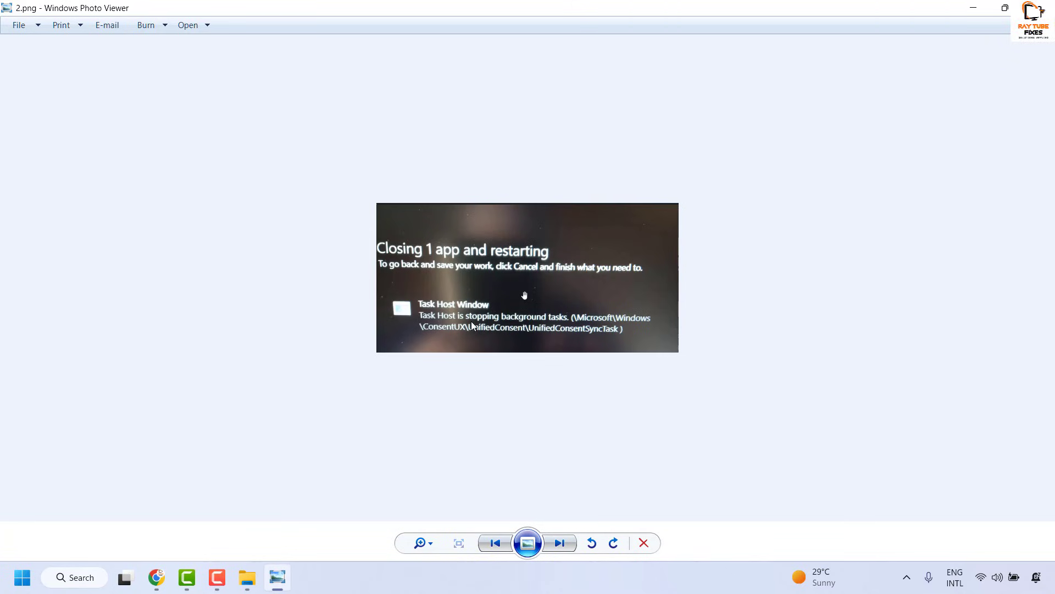
Show the next error image in the viewer and open Task Scheduler
key(Right)
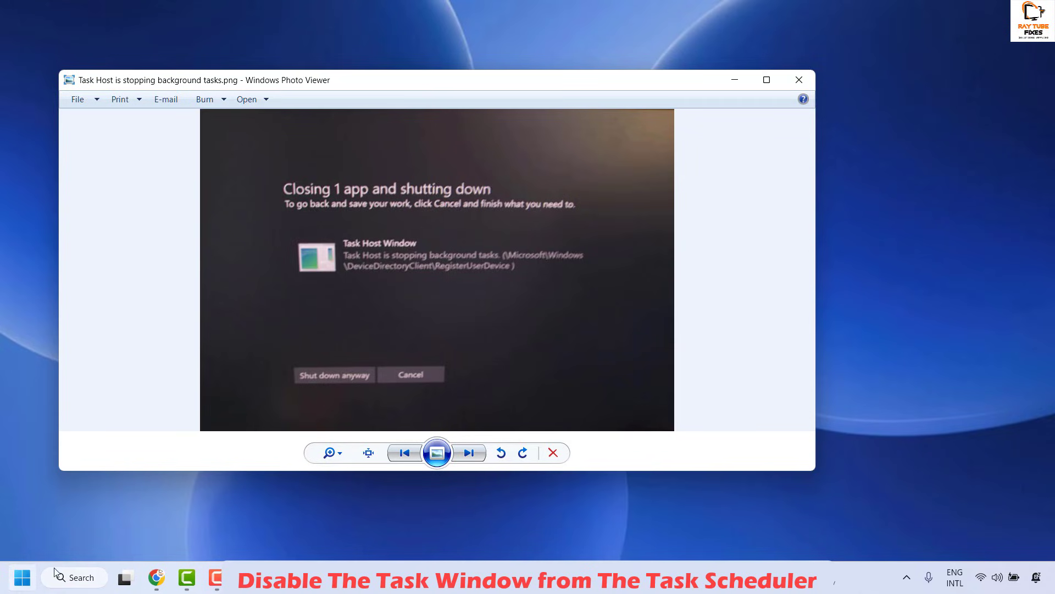
click(83, 582)
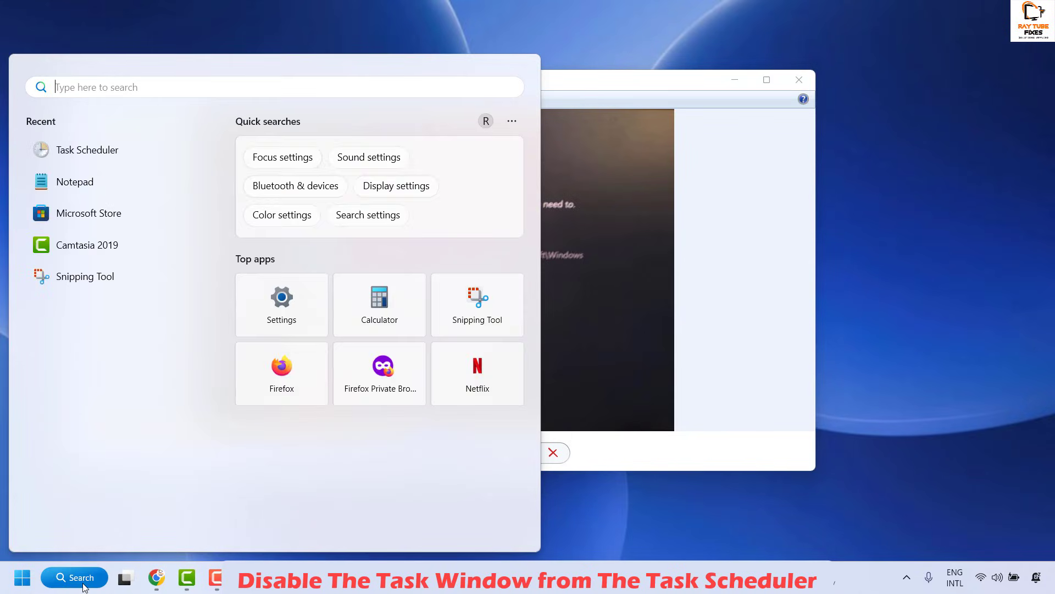
text(task)
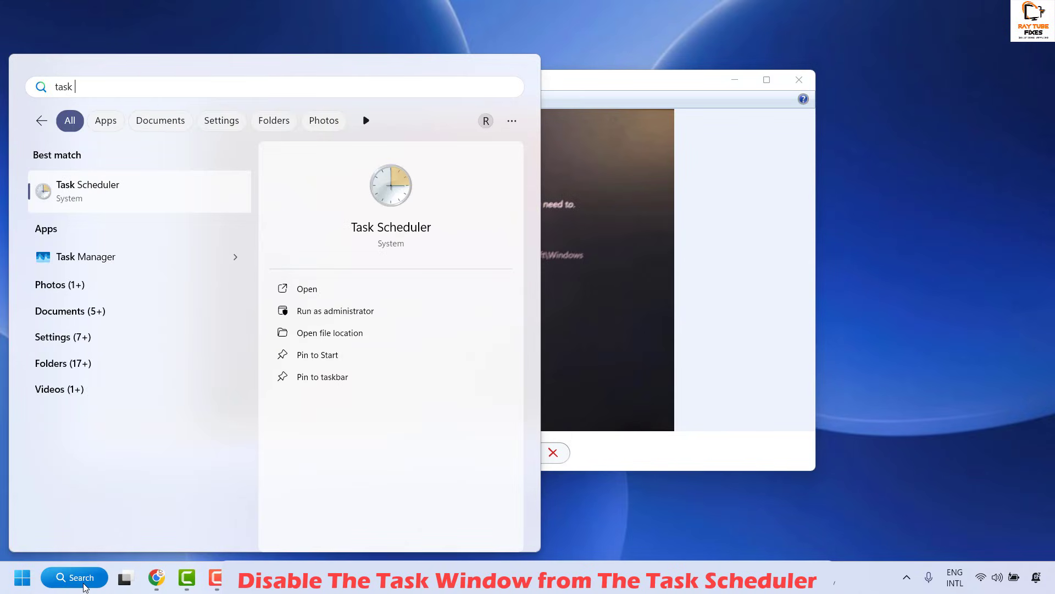
click(116, 200)
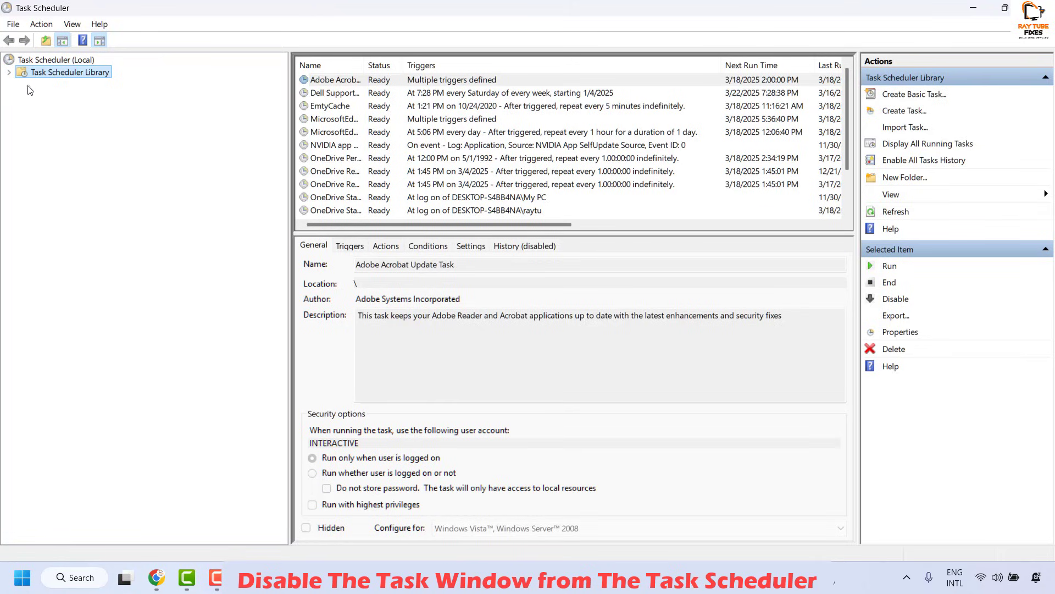
Open the DeviceDirectoryClient folder under Microsoft > Windows in the Task Scheduler Library, using the path in the error image
click(9, 72)
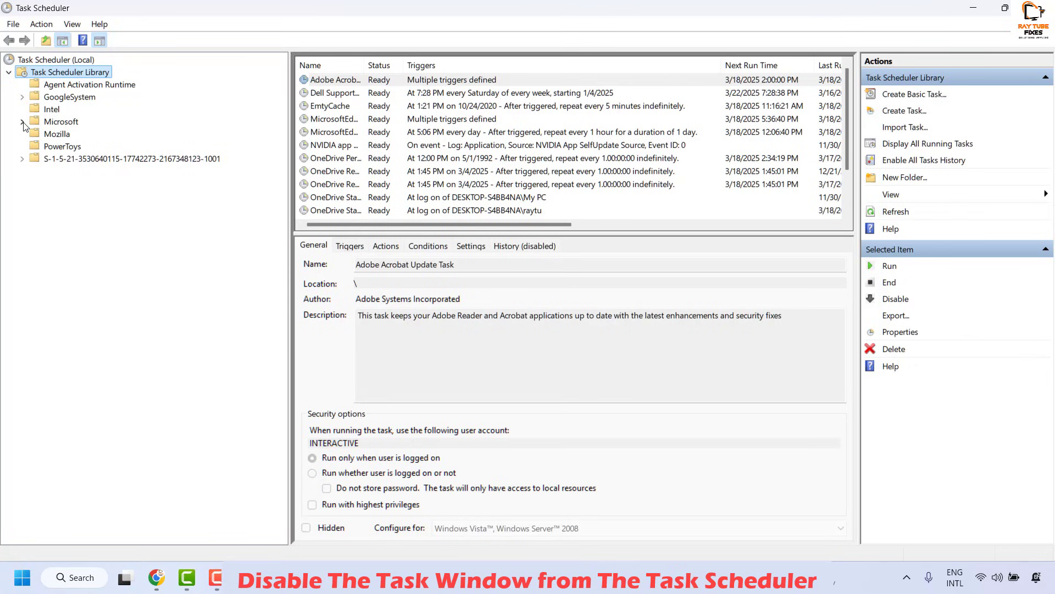
click(22, 121)
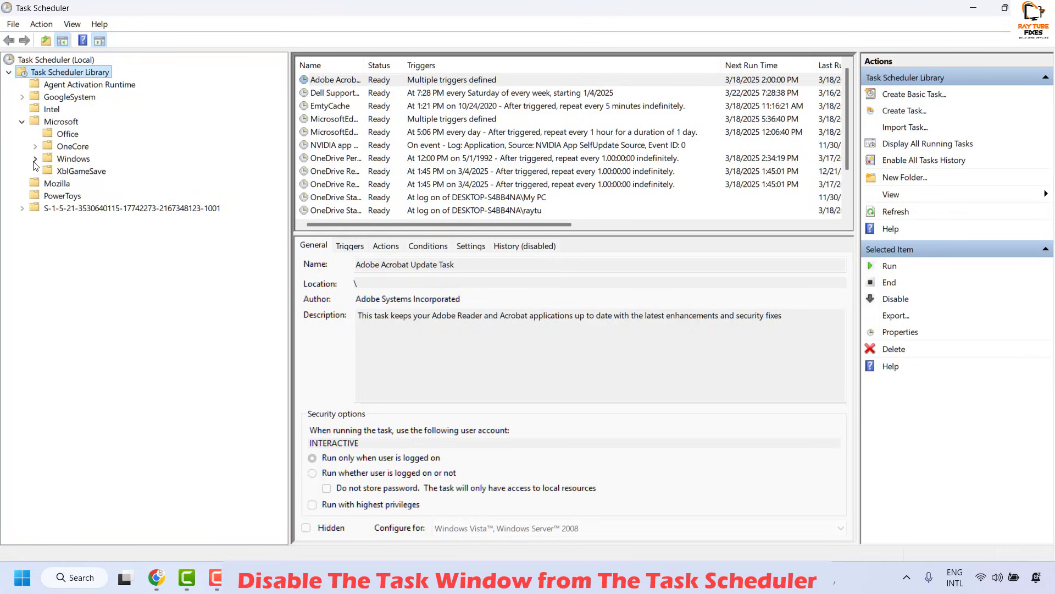
click(35, 159)
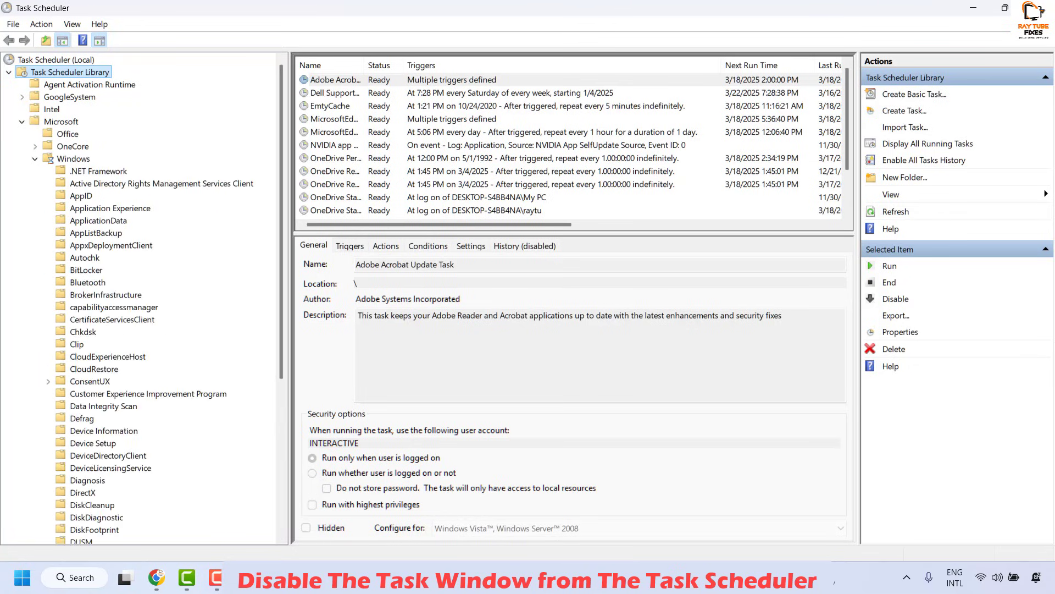
click(277, 577)
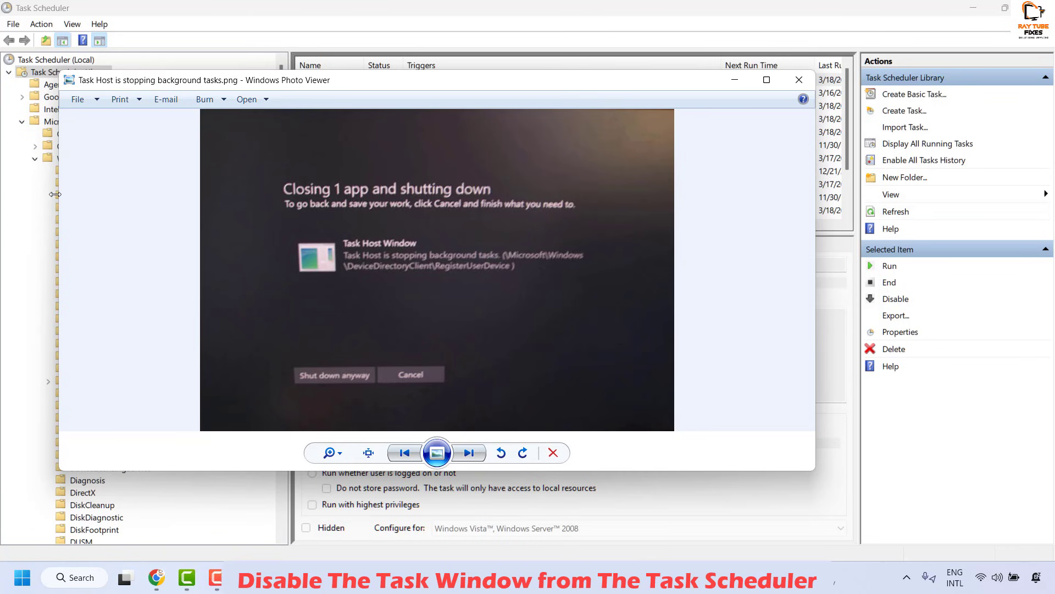
click(45, 211)
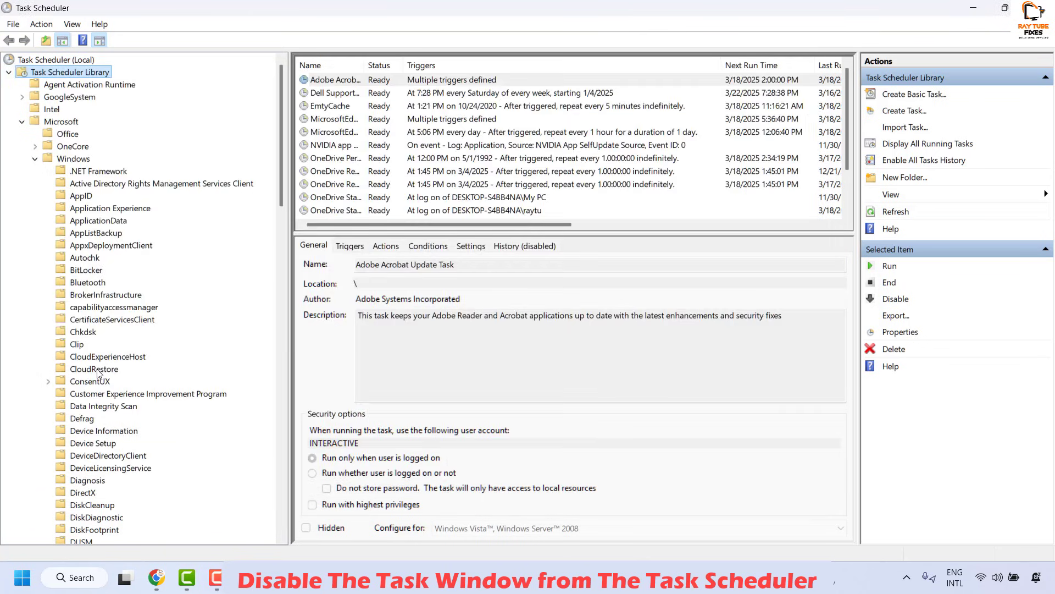
scroll(98, 373, down, 2)
click(106, 381)
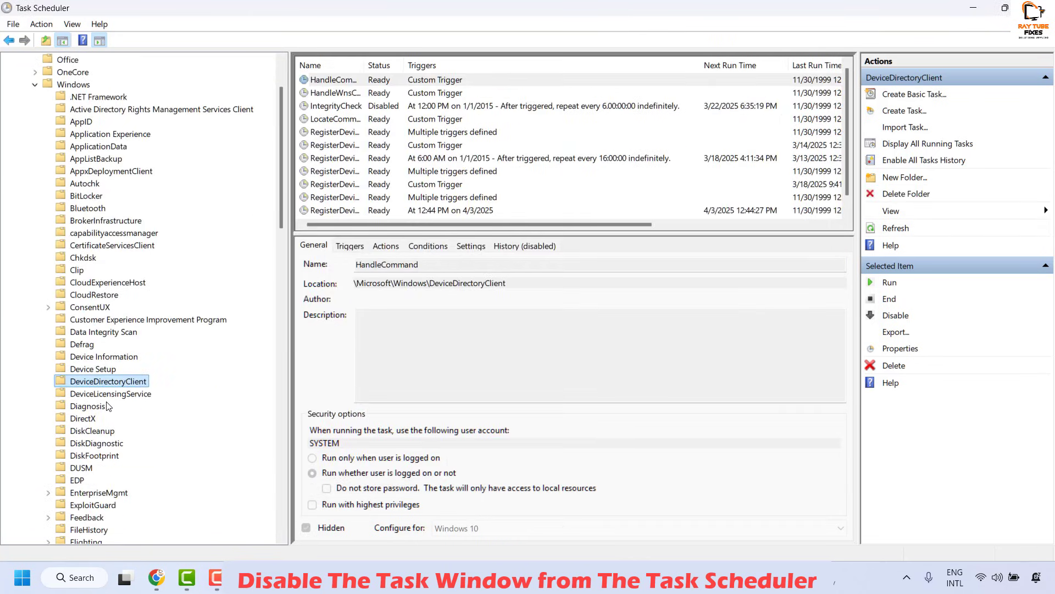
Check the task name in the error image and widen the task list's Name column to show full names
key(alt+Tab)
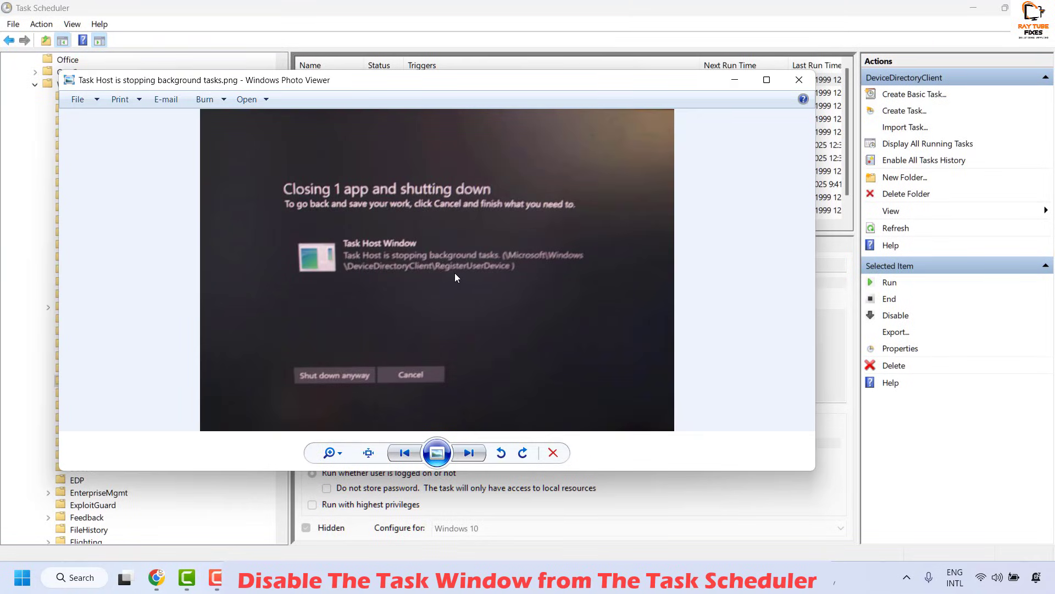
key(alt+Tab)
click(472, 174)
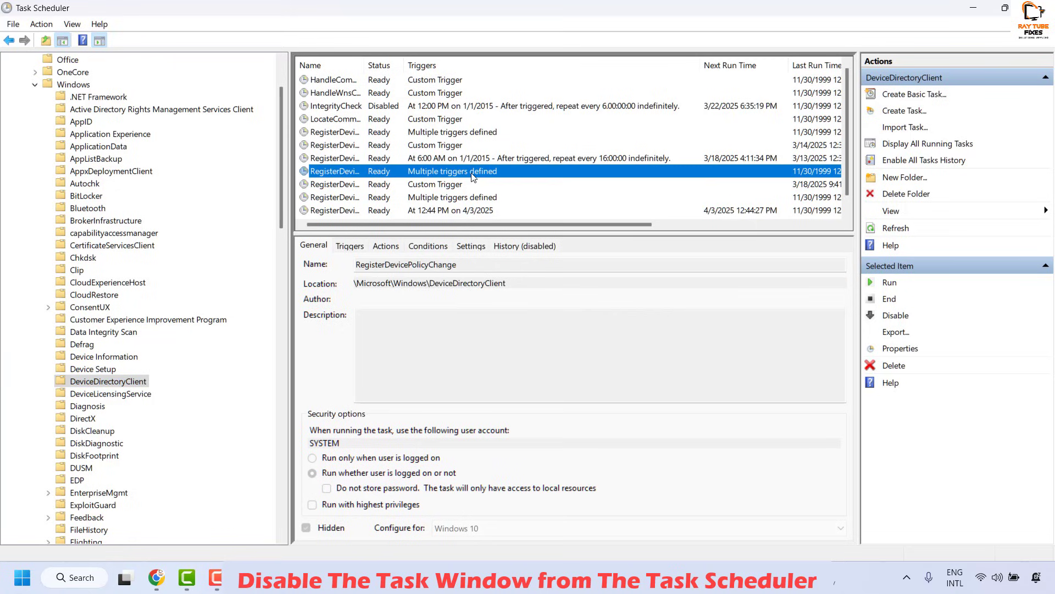
scroll(471, 176, down, 1)
drag(364, 66, 473, 66)
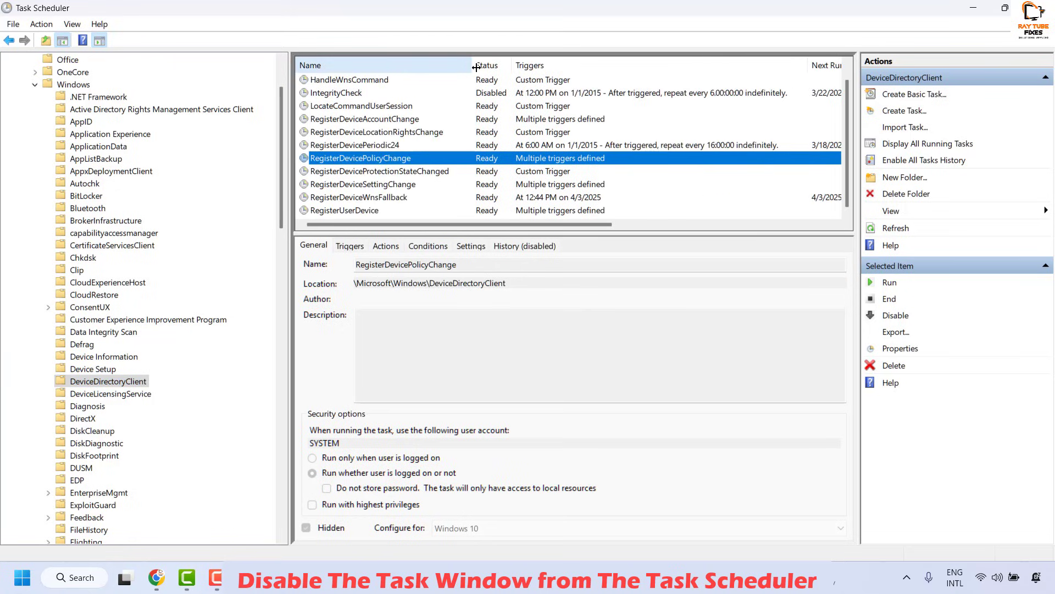
Try to disable the RegisterUserDevice task in the DeviceDirectoryClient folder
click(337, 212)
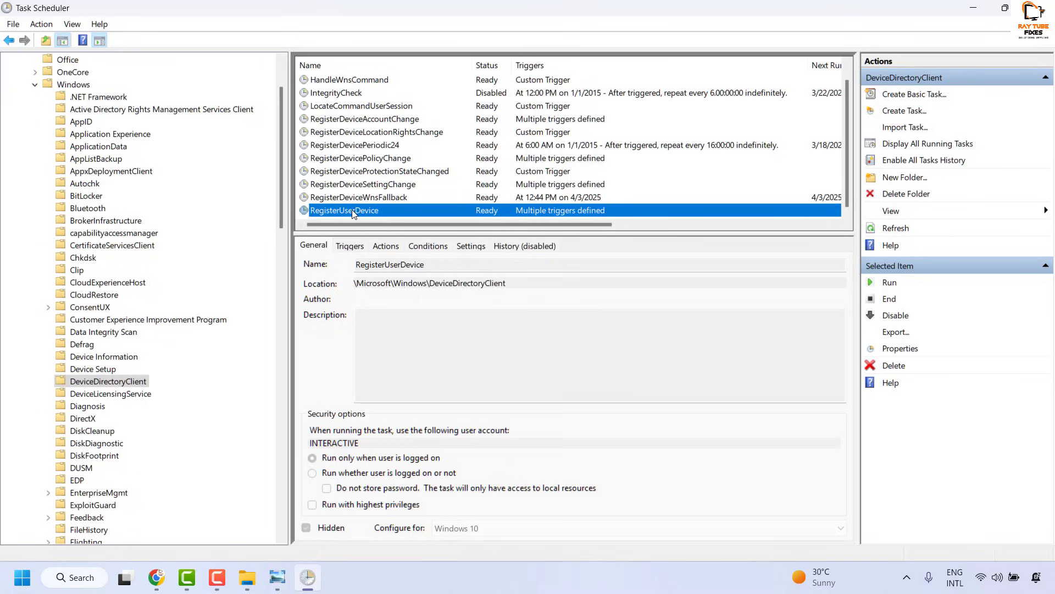
click(898, 318)
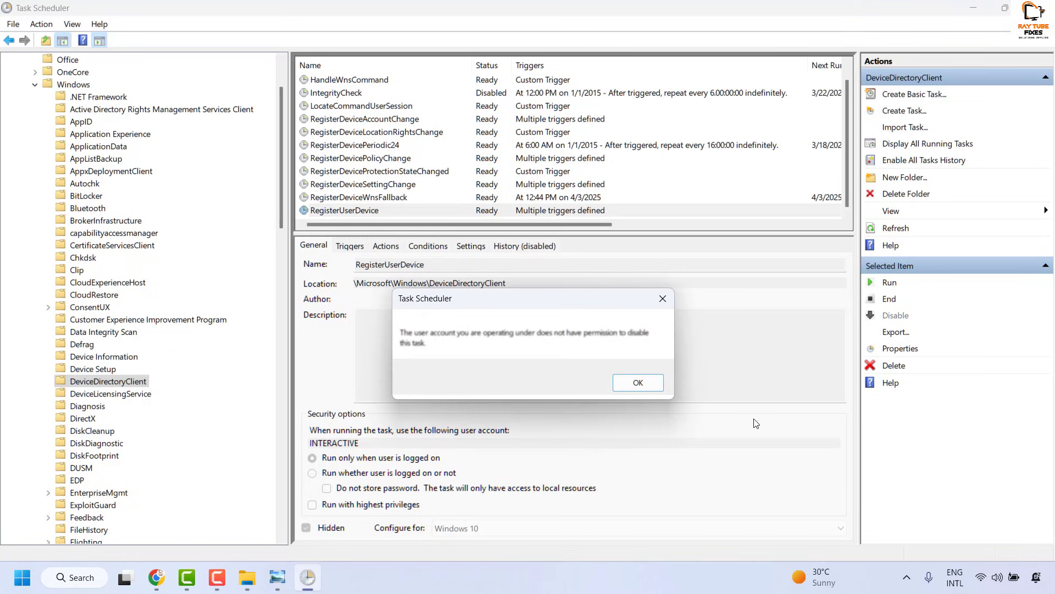
click(657, 384)
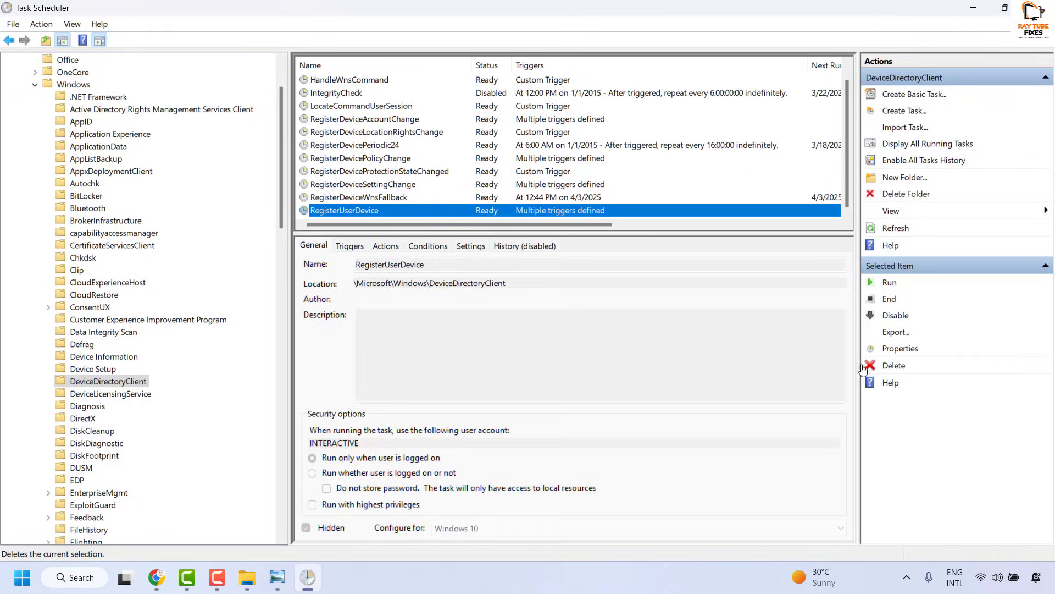
Switch to Windows Photo Viewer and check the task path in the 2.png error image
click(277, 578)
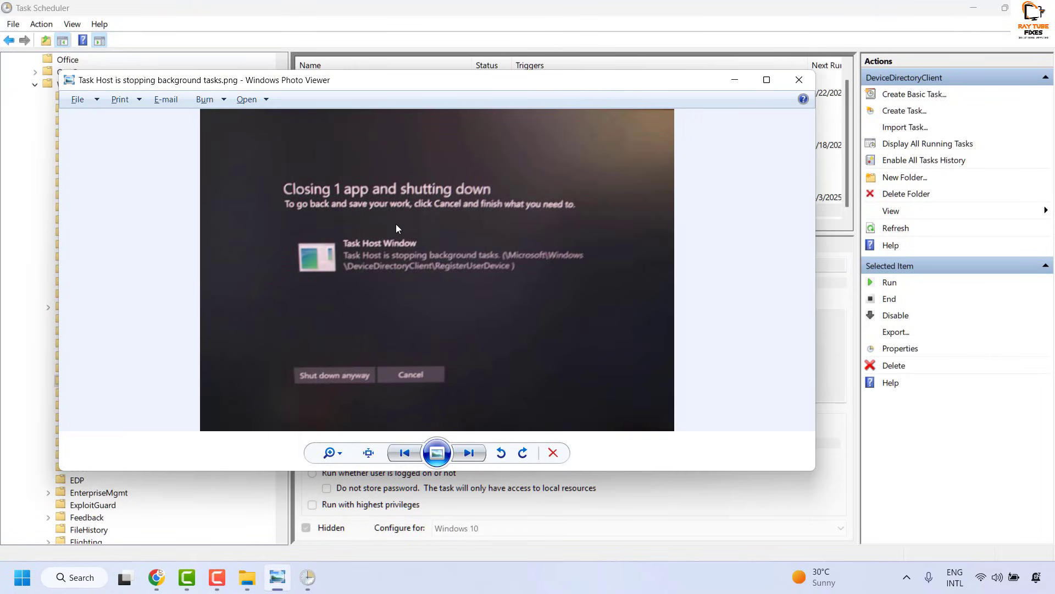
scroll(395, 224, down, 1)
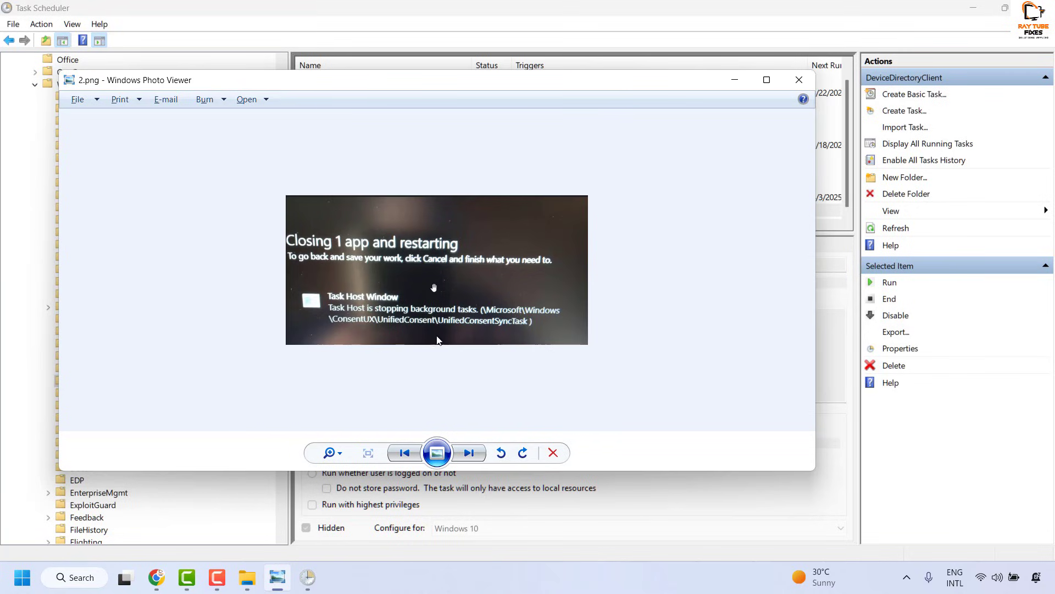
click(816, 197)
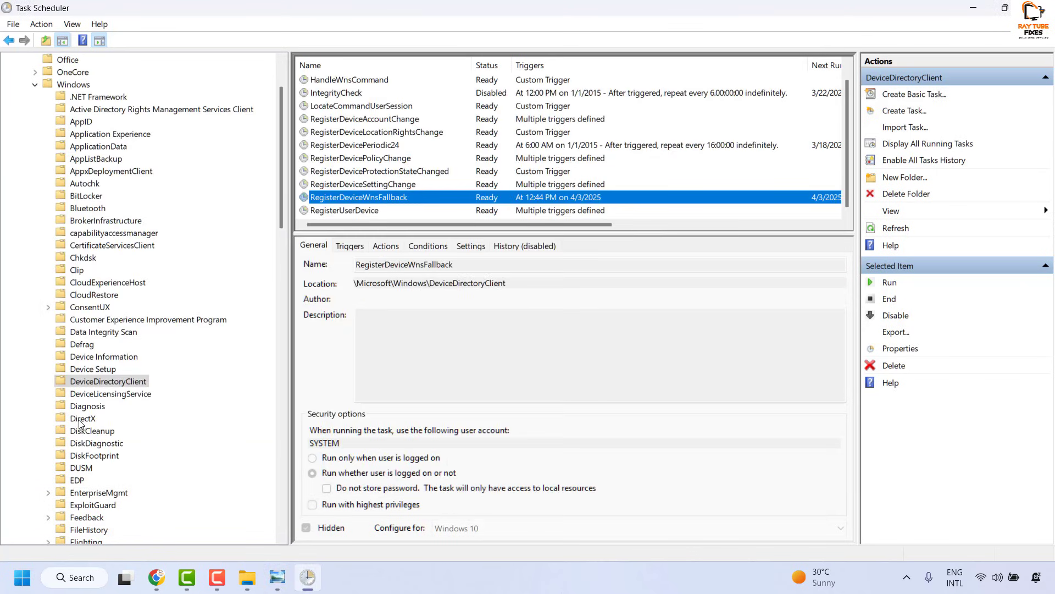
Open the UnifiedConsent folder under ConsentUX in the Windows task folders
scroll(111, 367, down, 1)
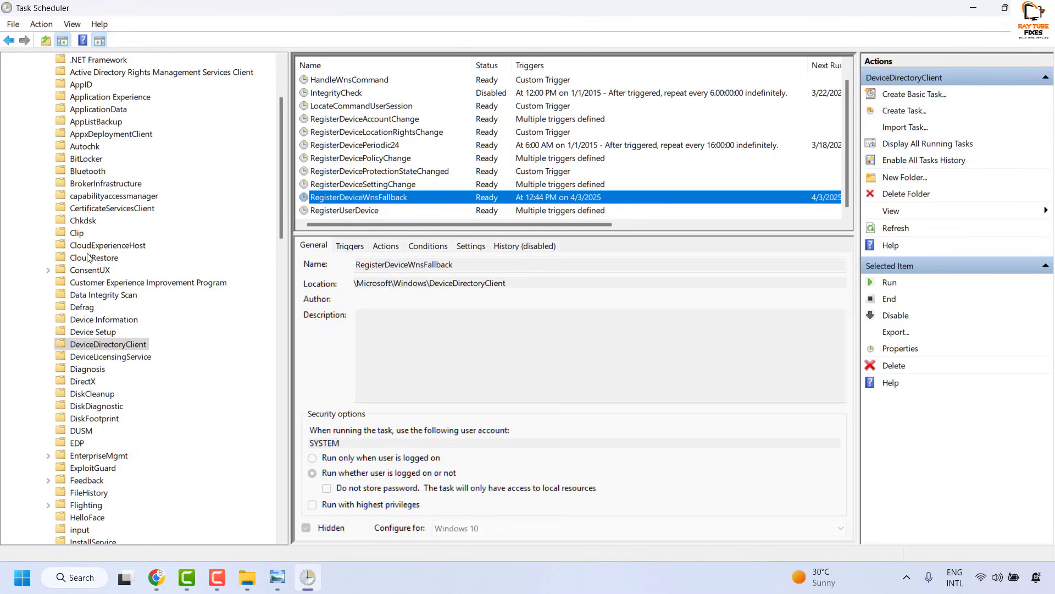
scroll(86, 297, down, 2)
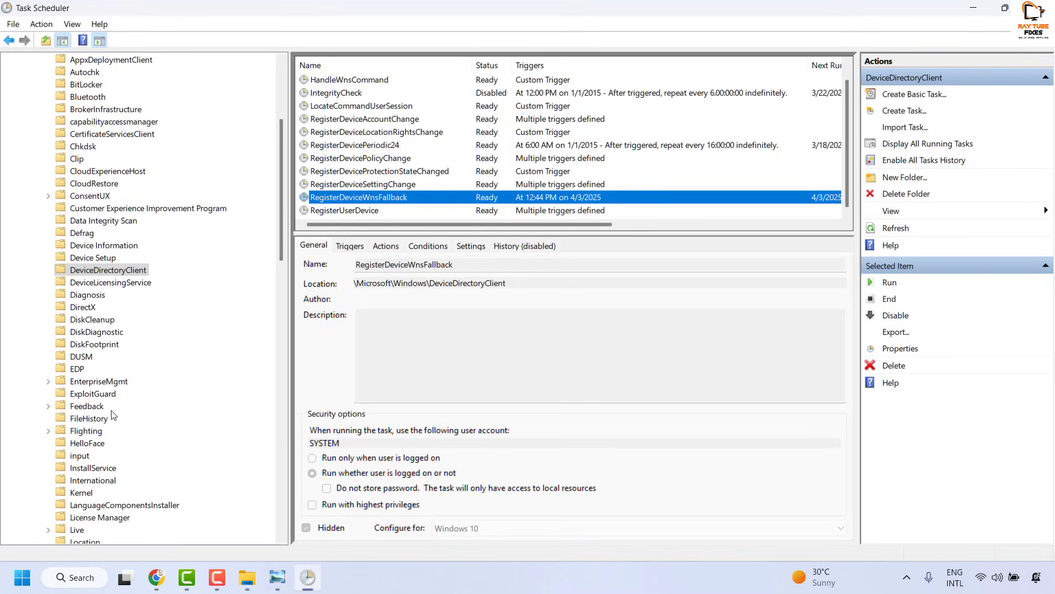
scroll(112, 414, down, 1)
scroll(112, 414, down, 2)
scroll(112, 413, up, 4)
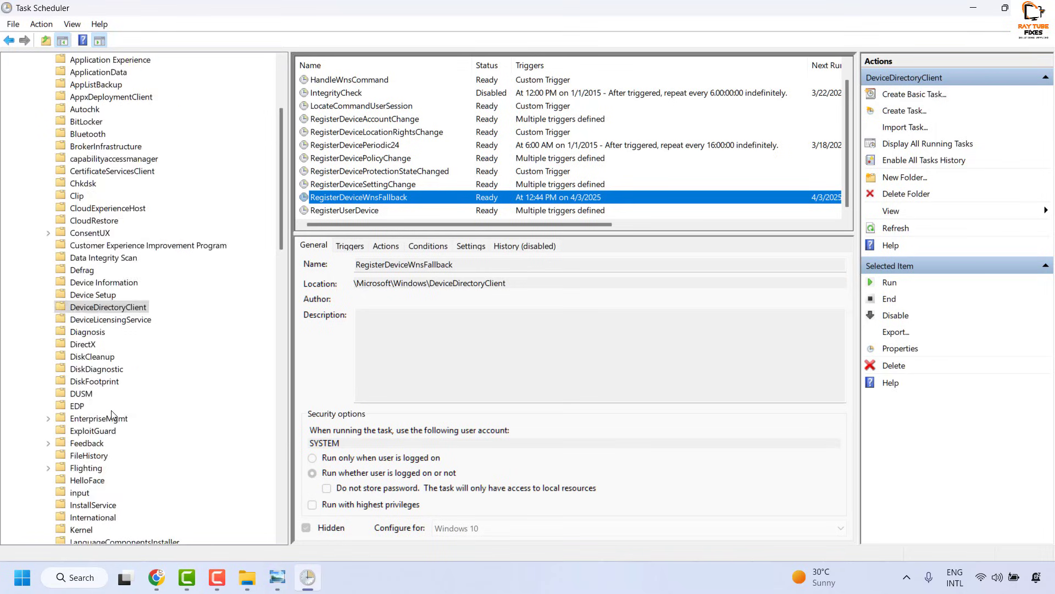
click(48, 232)
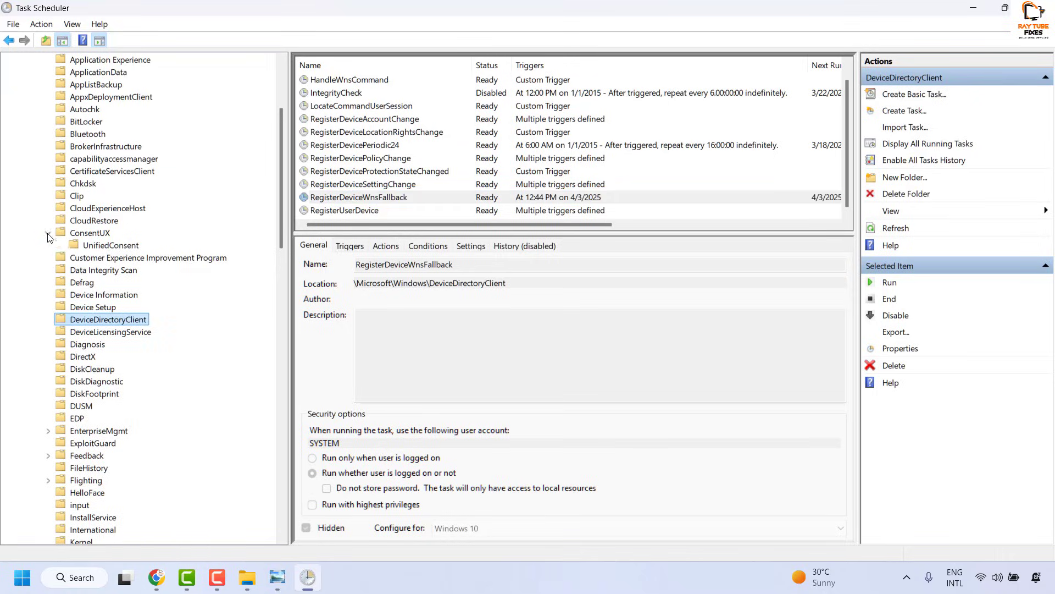
click(104, 245)
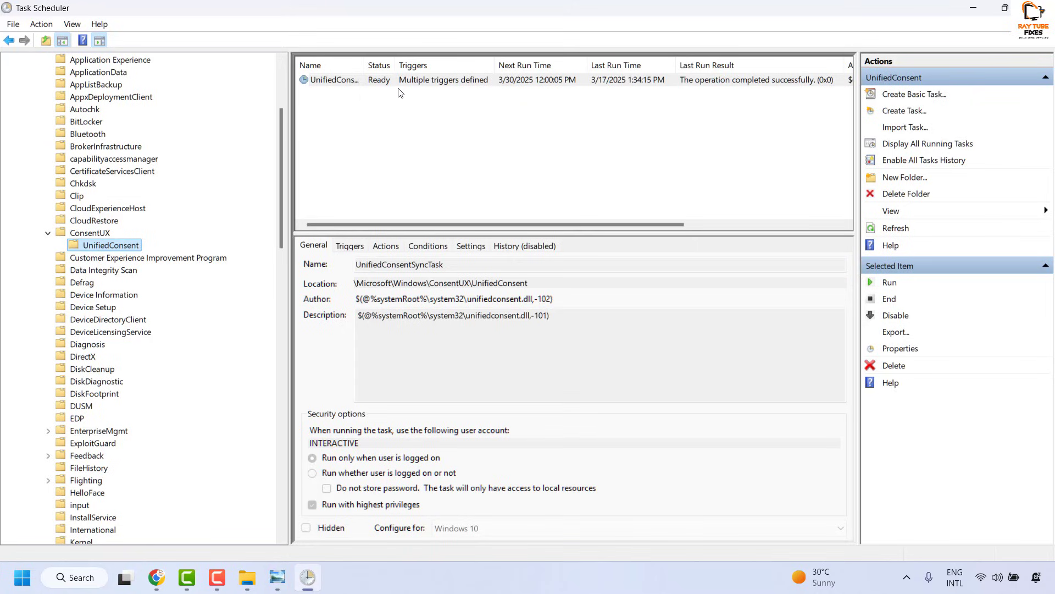
Disable the UnifiedConsentSyncTask task and close the error image
double_click(364, 65)
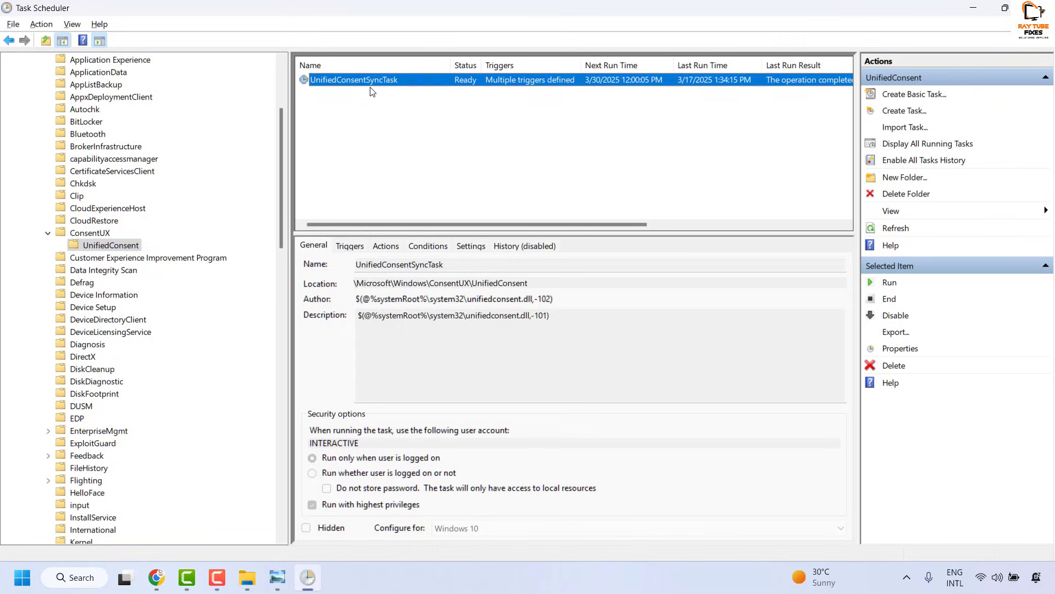
key(alt+Tab)
key(alt+Tab)
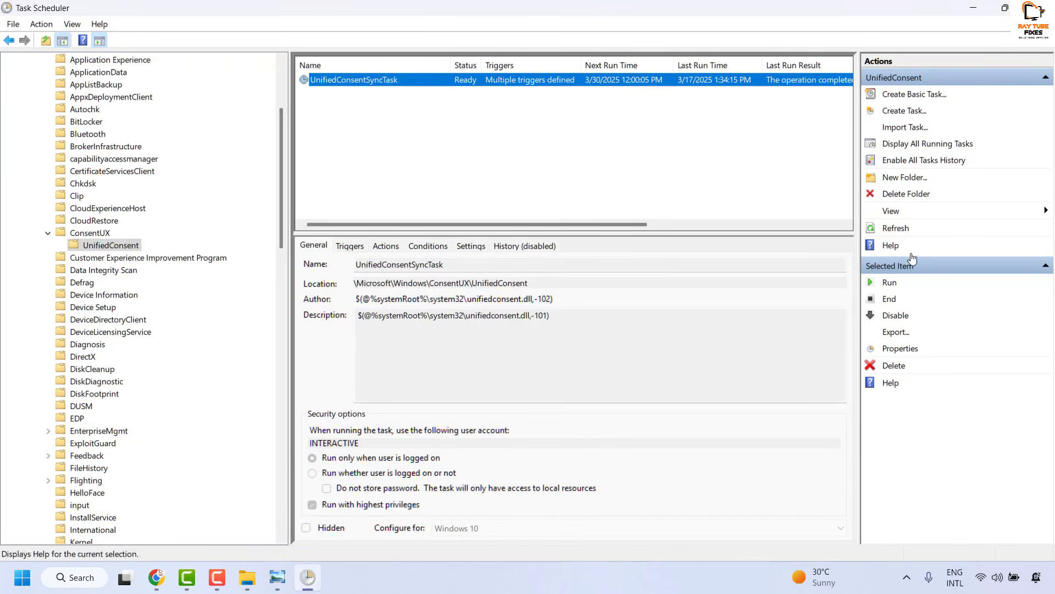
click(894, 316)
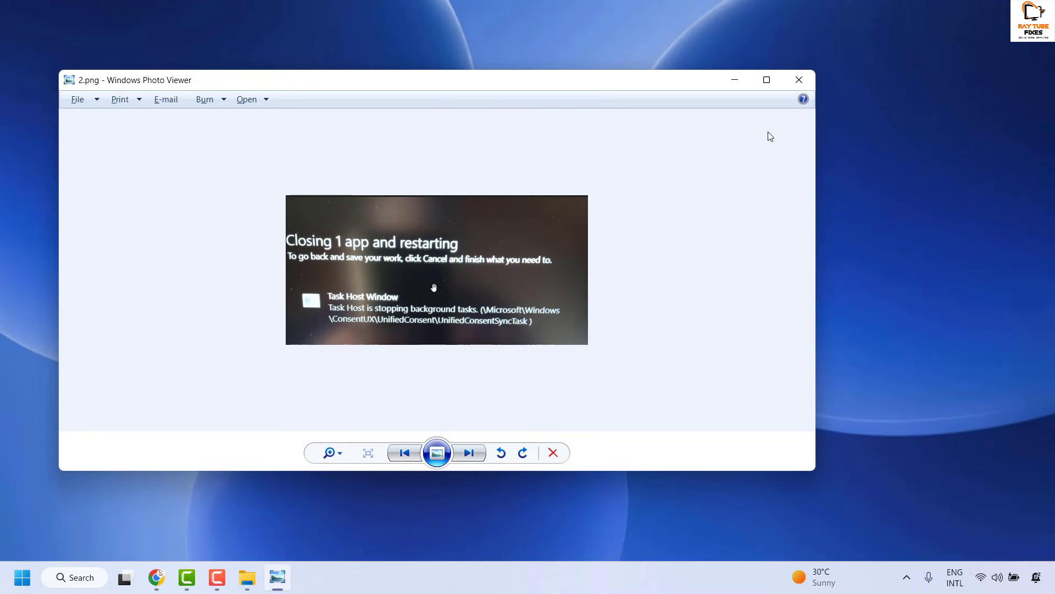
click(799, 80)
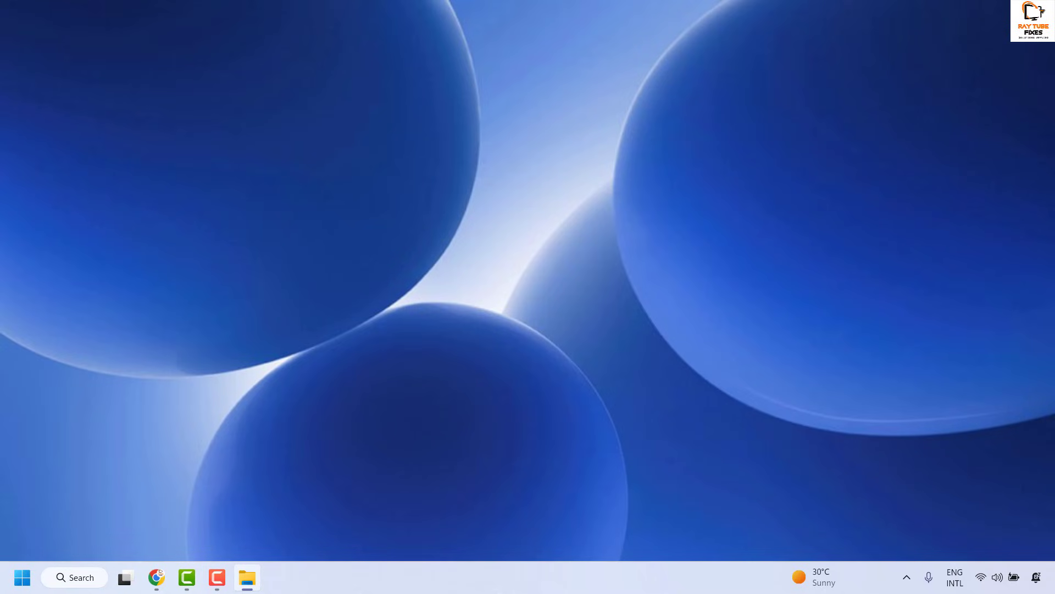
key(alt+Tab)
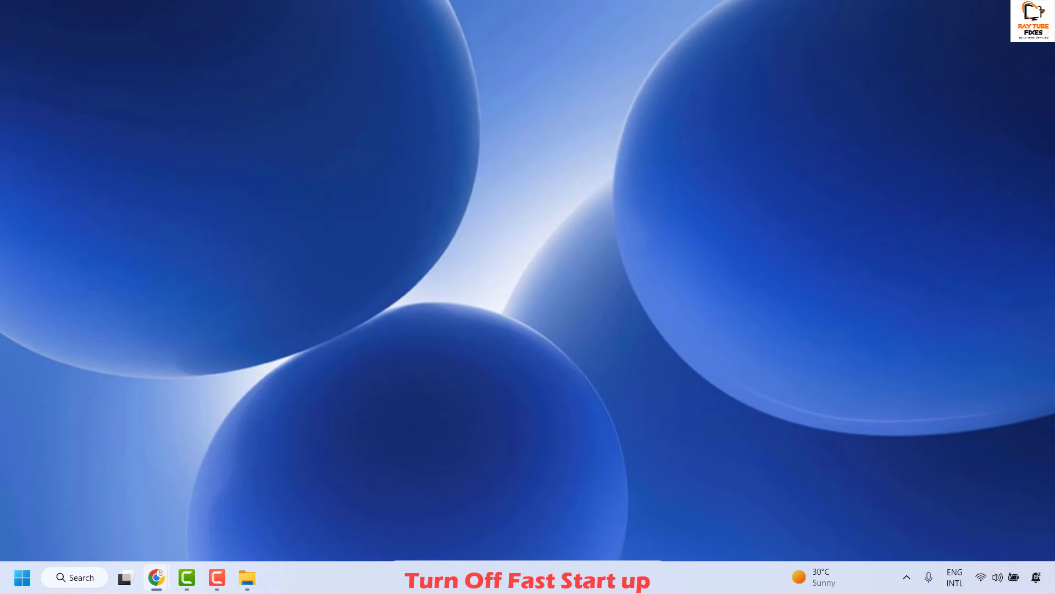
Open Power Options by running powercfg.cpl from the Run dialog
right_click(22, 577)
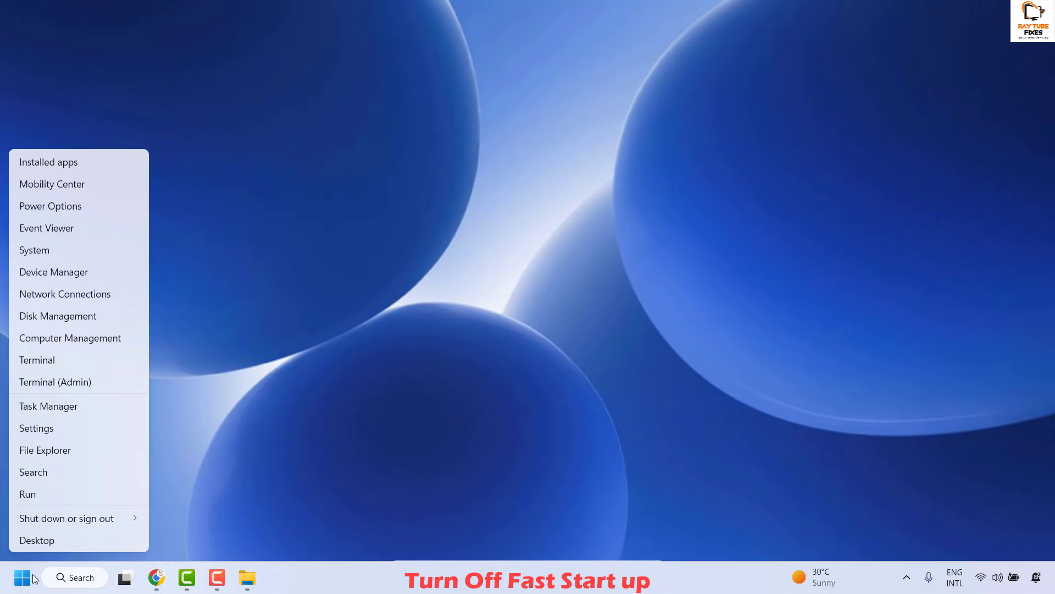
click(45, 501)
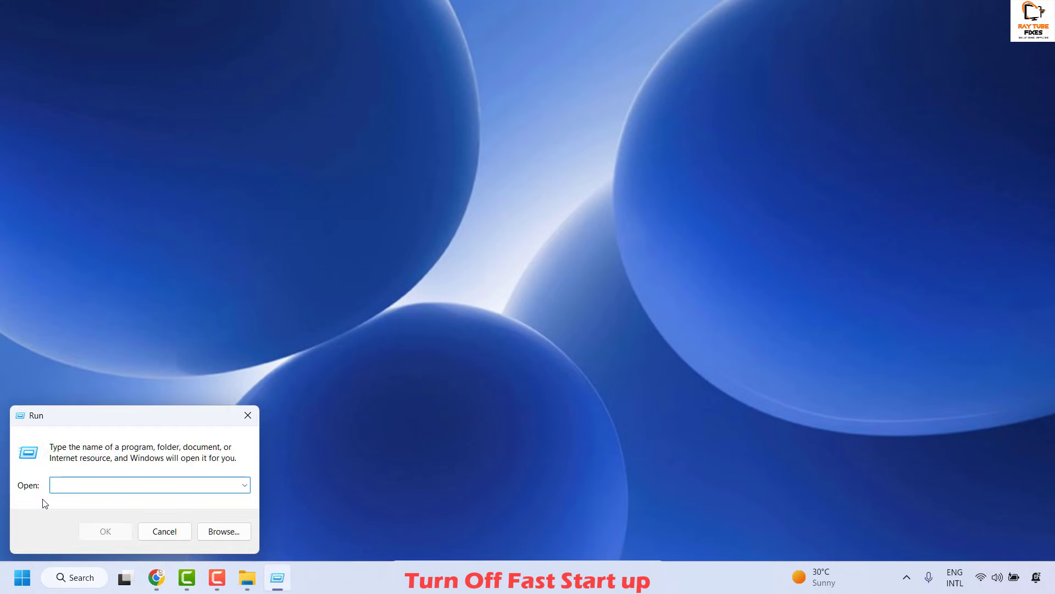
text(powercfg.cp)
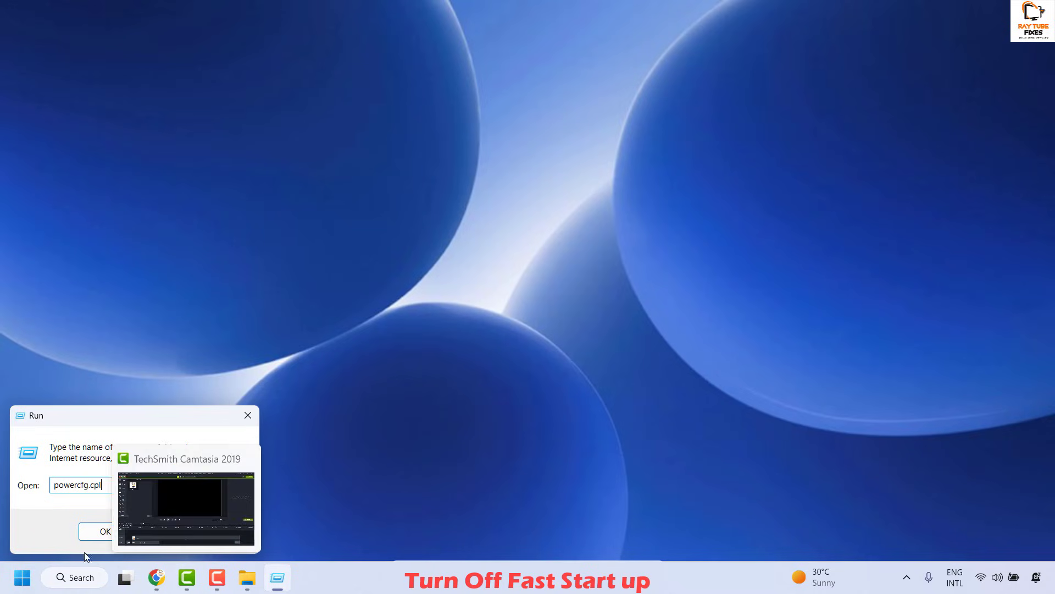
text(l)
click(101, 530)
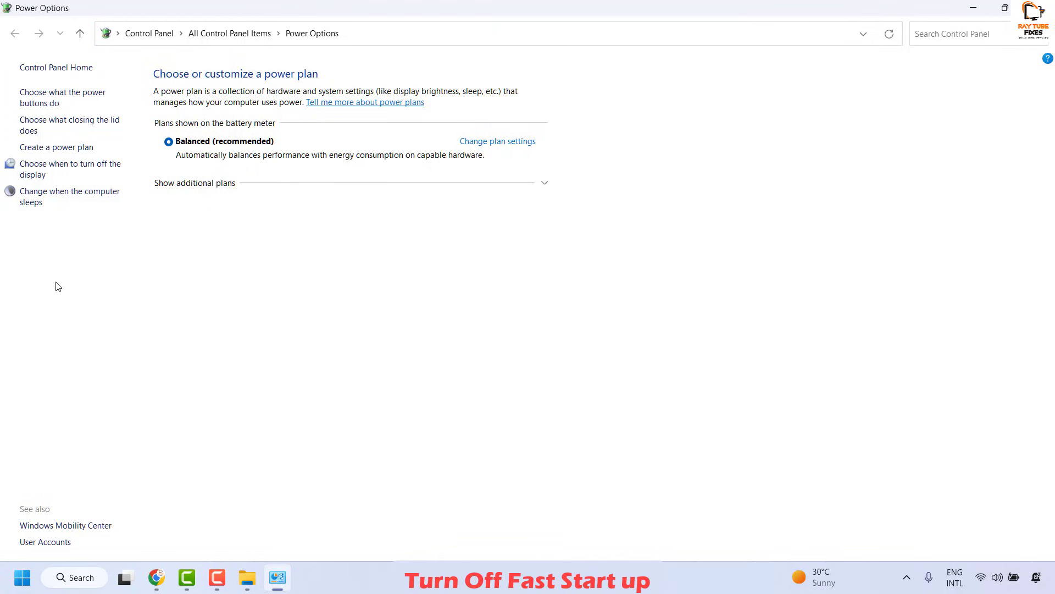
Turn off fast startup in the power button settings, save the change and close Power Options
click(66, 99)
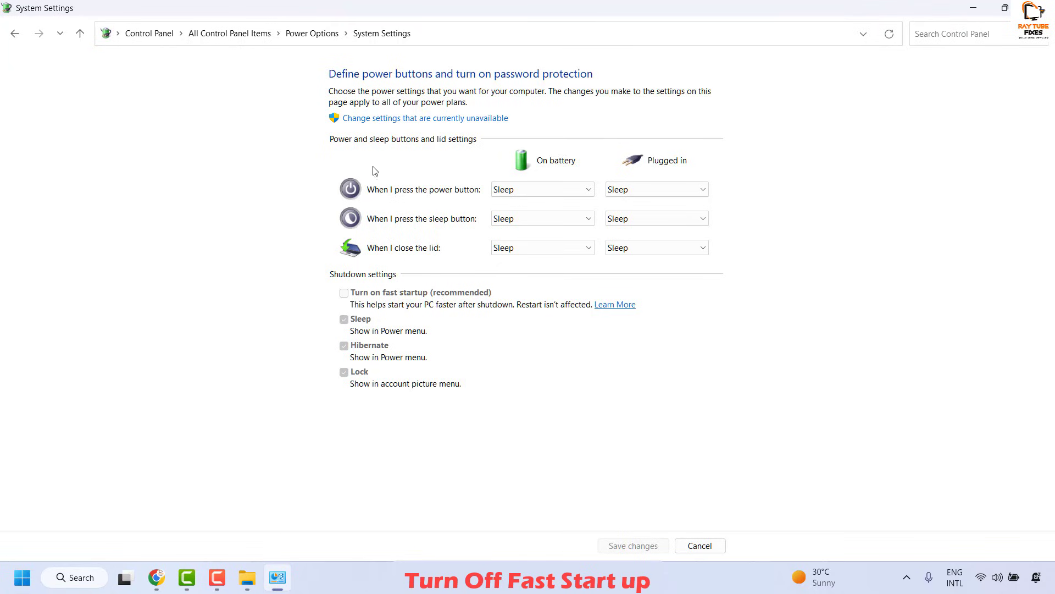
click(406, 119)
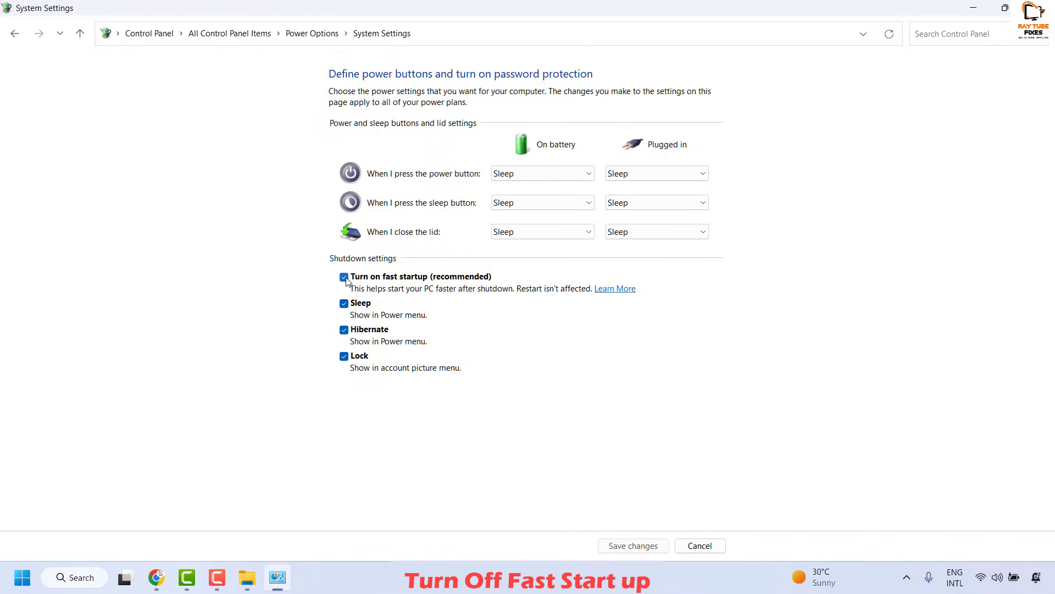
click(633, 545)
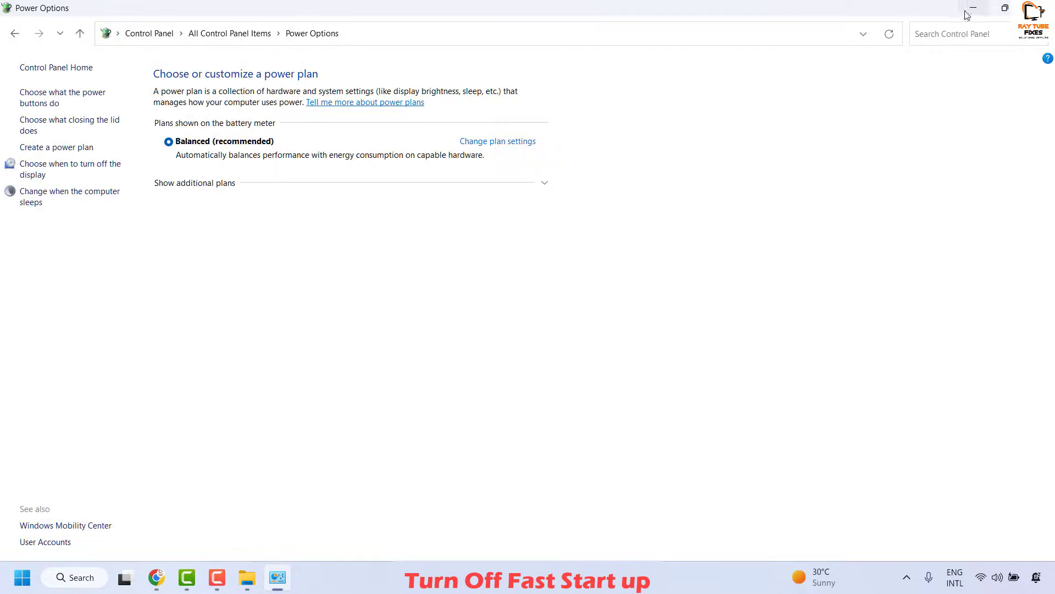
click(1040, 8)
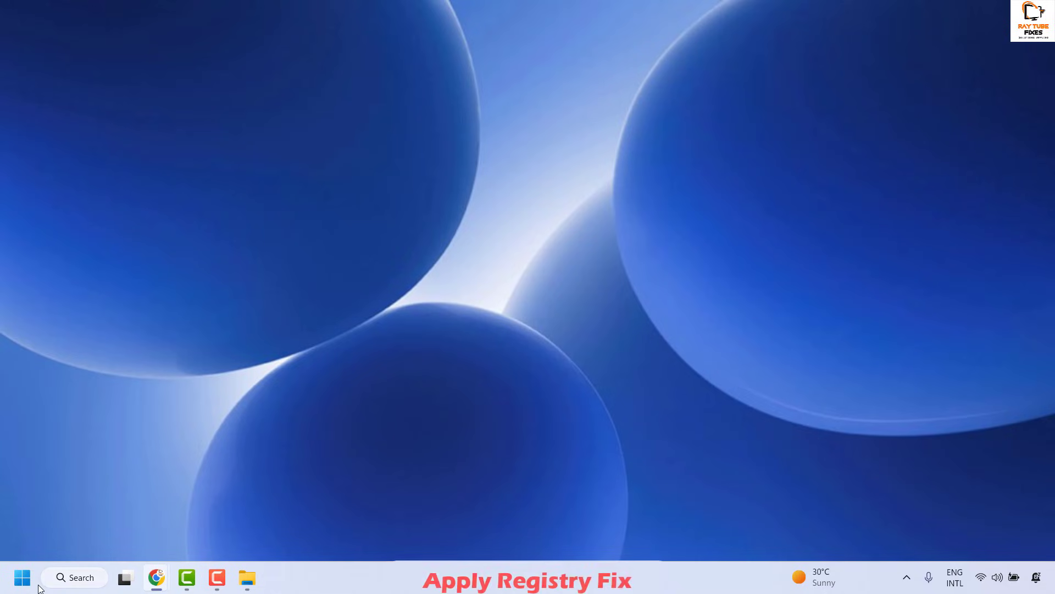
Open Registry Editor by running regedit from the Run dialog
right_click(21, 586)
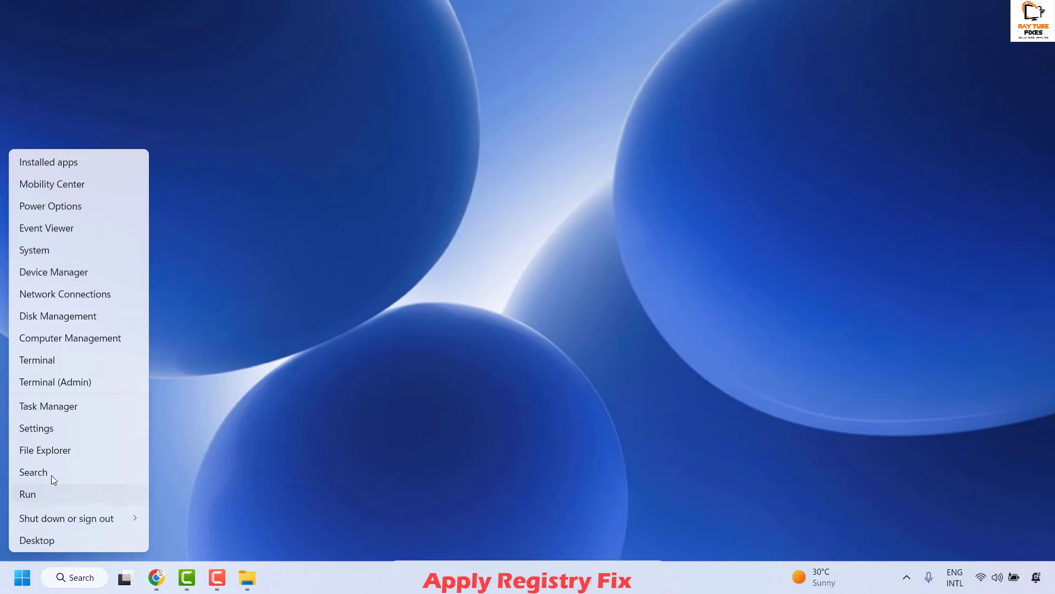
click(47, 492)
text(regedit)
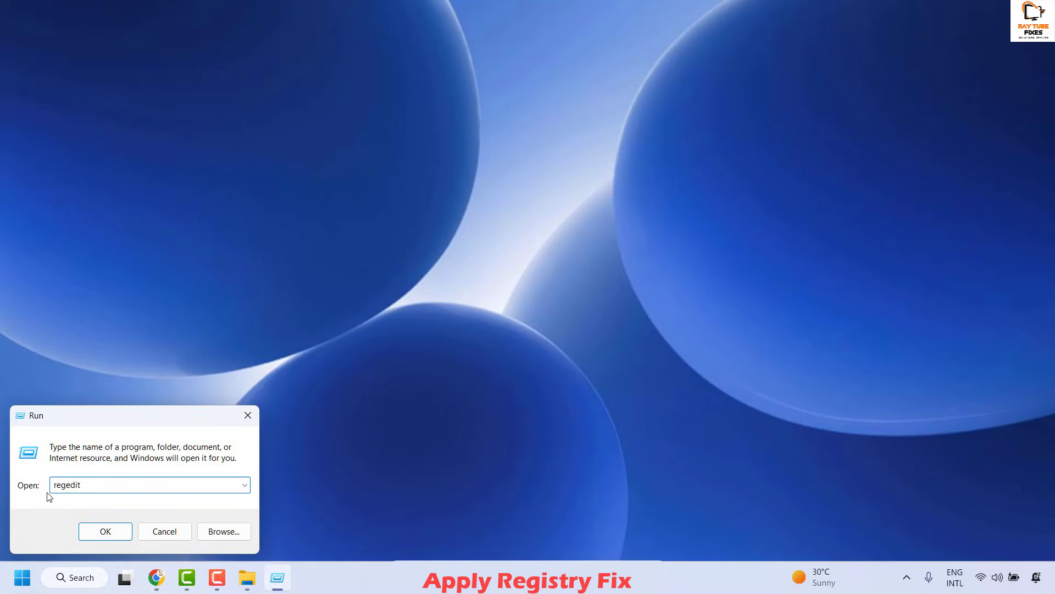
key(Return)
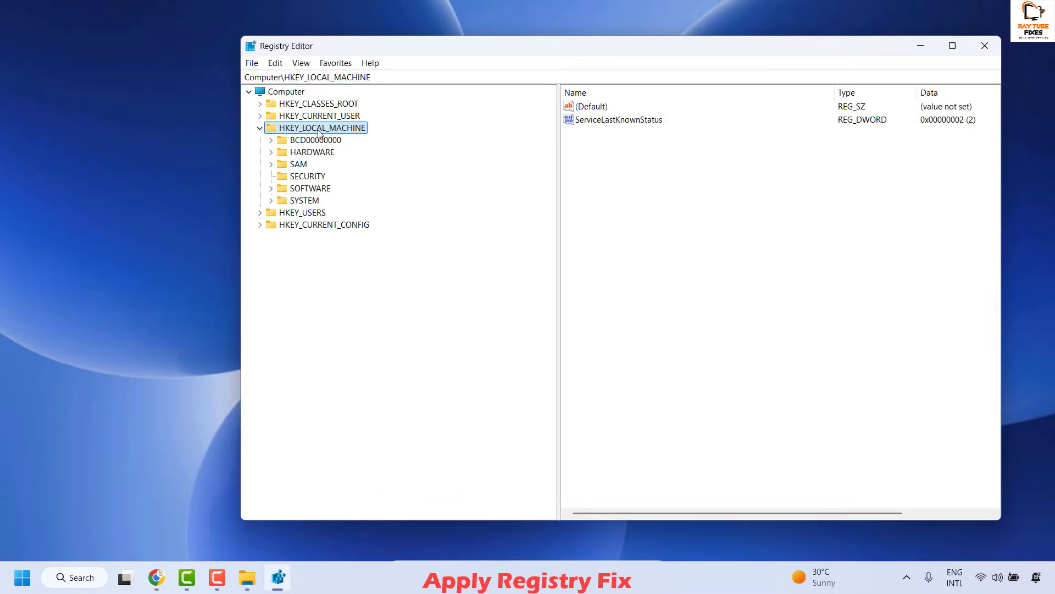
Expand the SYSTEM key under HKEY_LOCAL_MACHINE in the registry tree
double_click(319, 129)
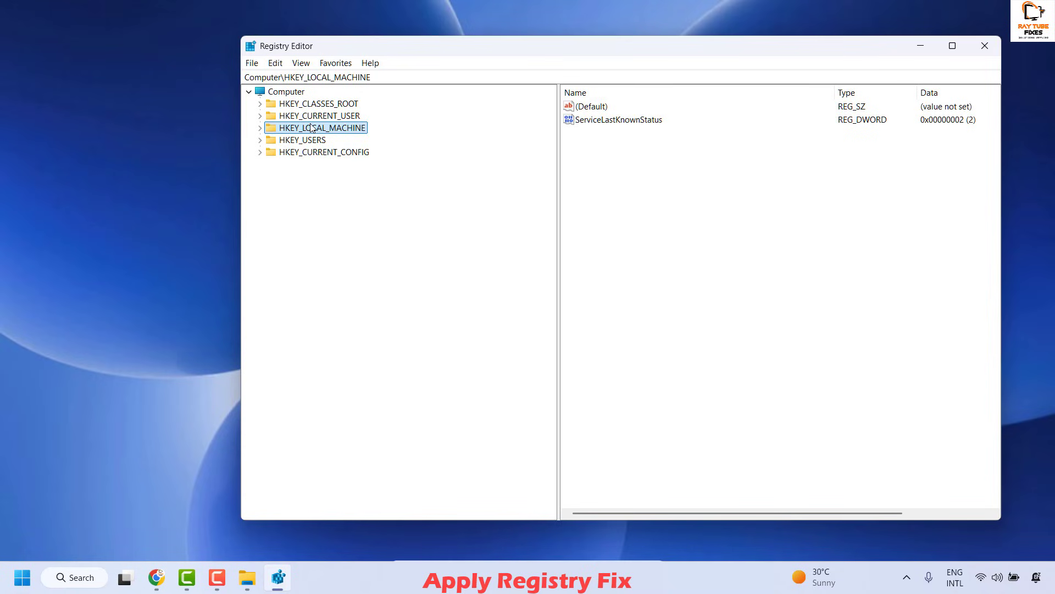
double_click(311, 128)
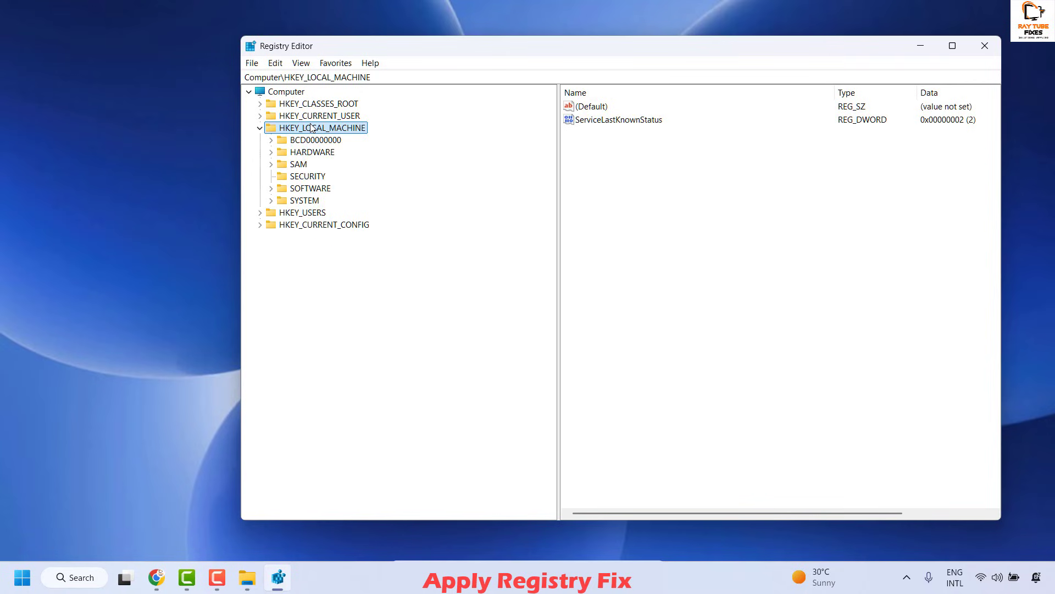
key(Down)
key(Down)
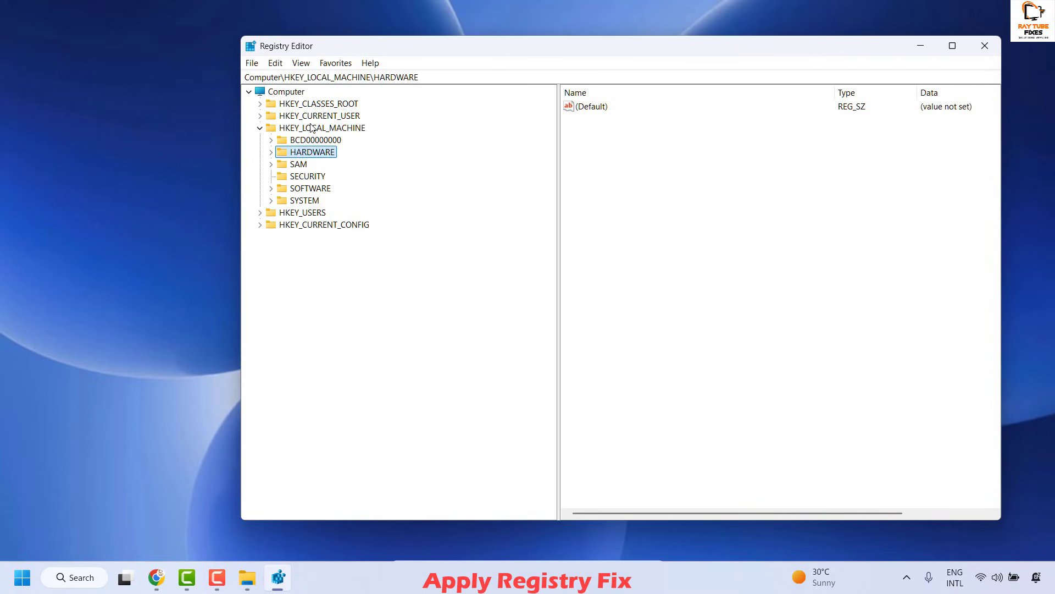
key(Down)
key(Down)
key(Down)
key(Down)
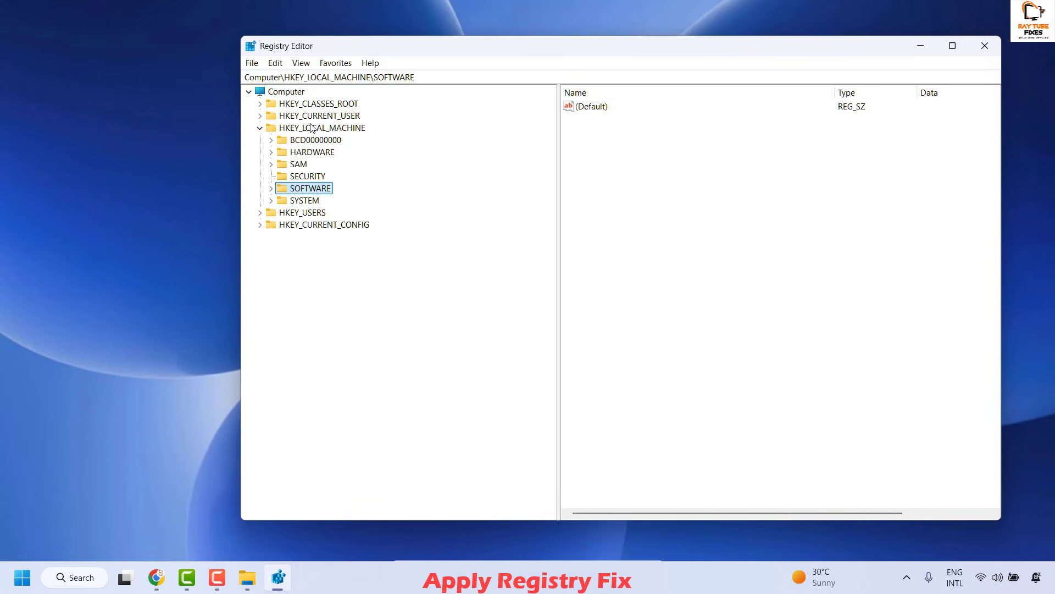
key(Right)
key(Down)
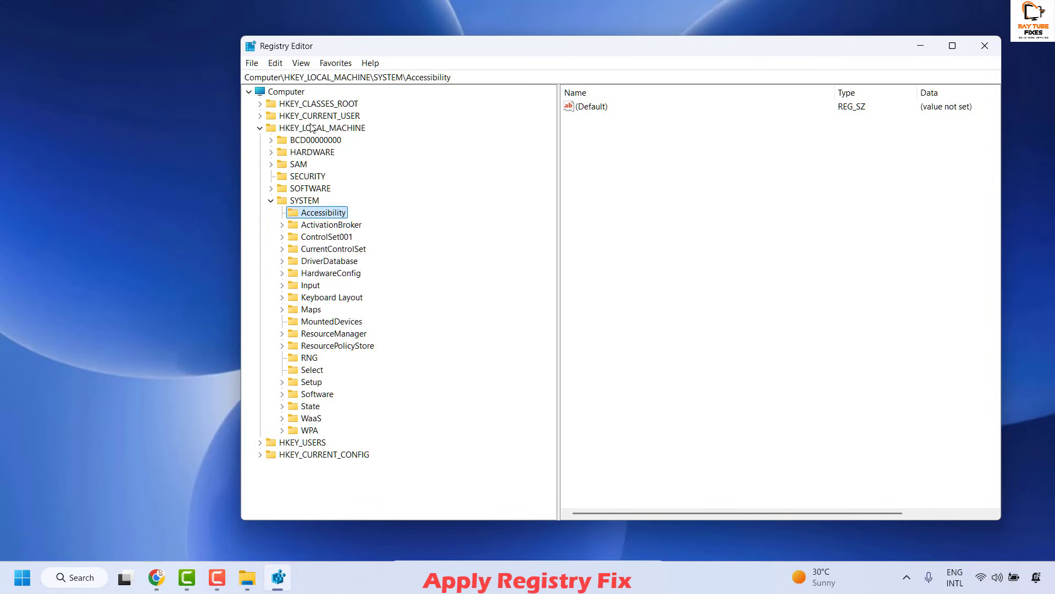
Select and expand the CurrentControlSet key under SYSTEM
key(Down)
key(Down)
key(Down)
key(Down)
key(Down)
key(Down)
key(Down)
key(Down)
key(Down)
key(Down)
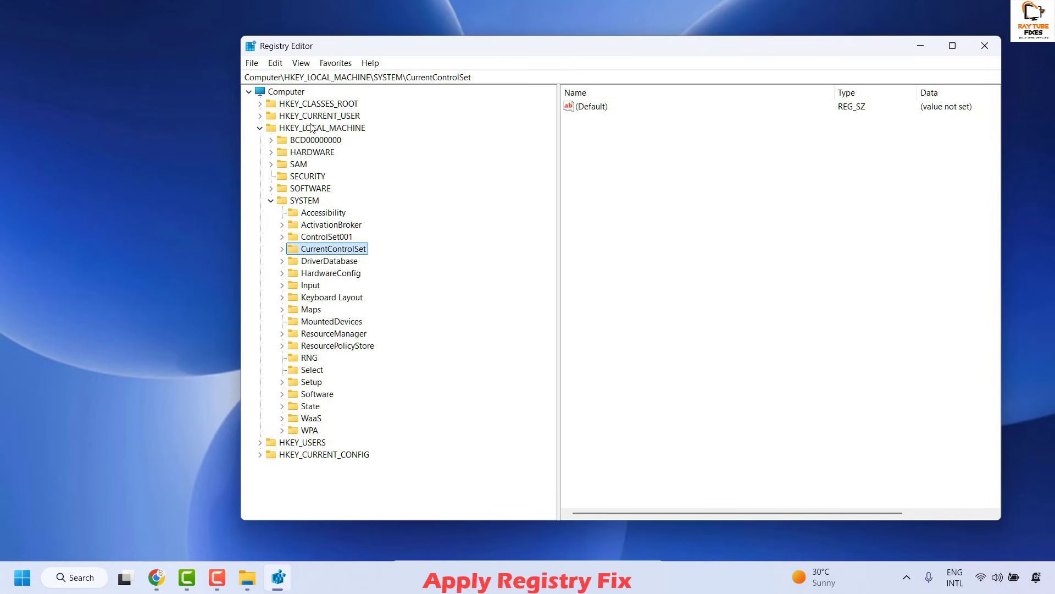
key(Up)
key(Up)
key(Up)
key(Up)
key(Up)
key(Up)
key(Up)
key(Right)
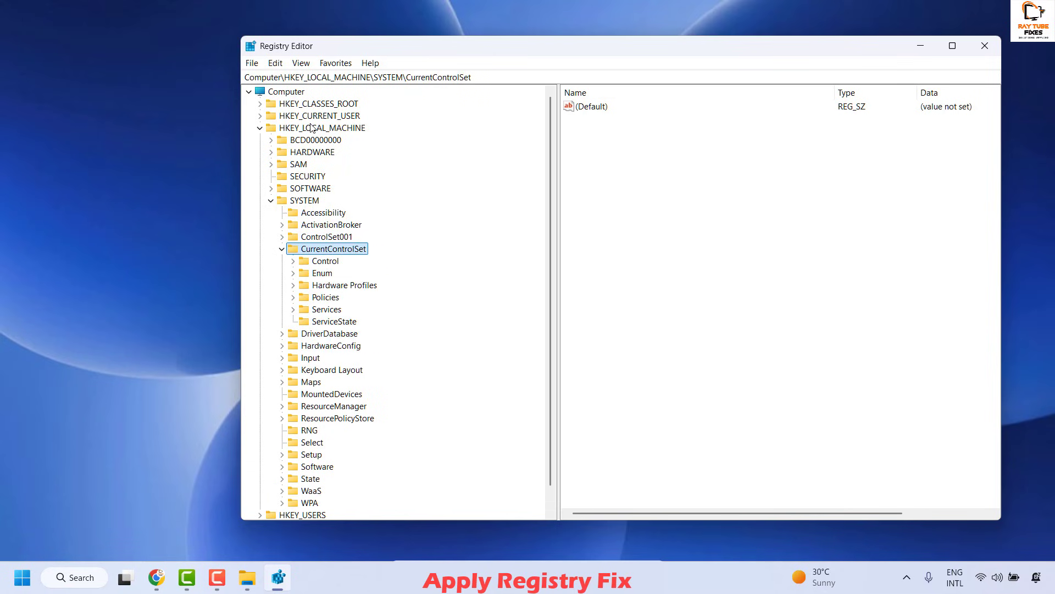
Expand the Services key under CurrentControlSet
key(Right)
key(Down)
key(Down)
key(Down)
key(Down)
key(Right)
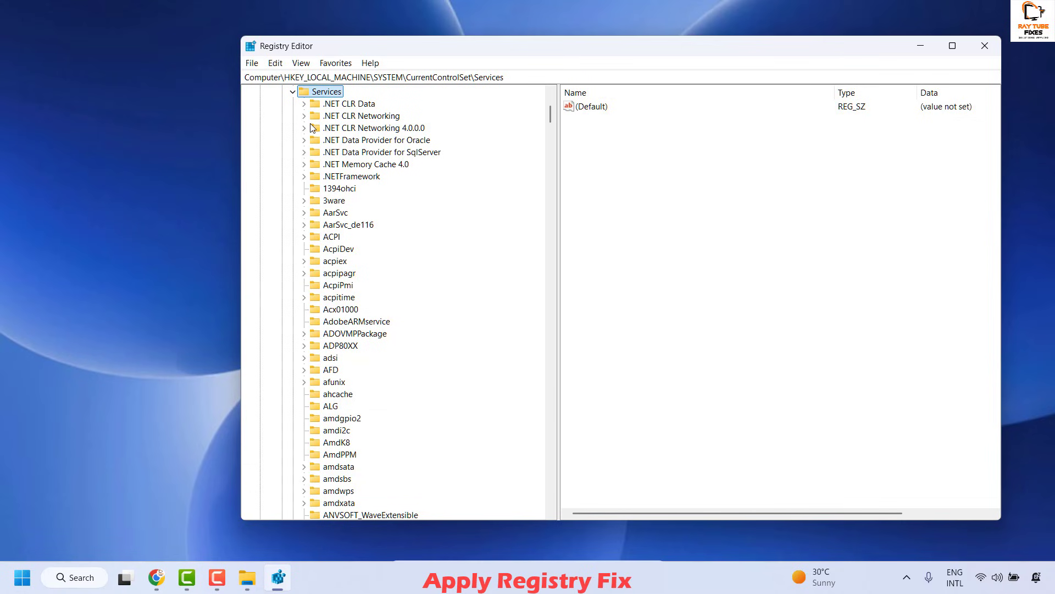
Find and select the WpnUserService key in the Services list
key(Down)
key(w)
scroll(328, 164, down, 5)
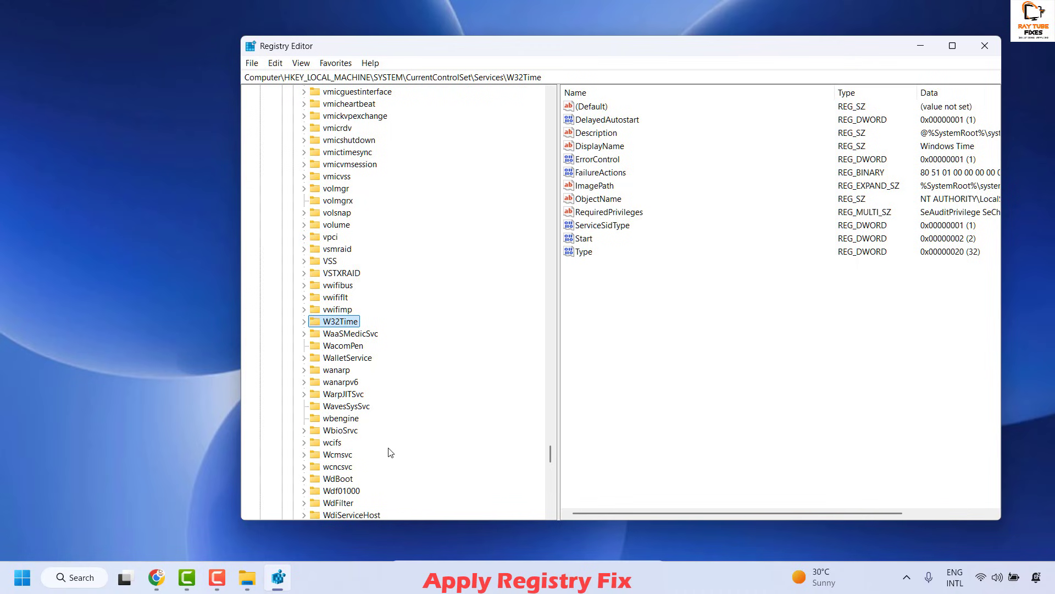
scroll(379, 455, down, 15)
click(348, 455)
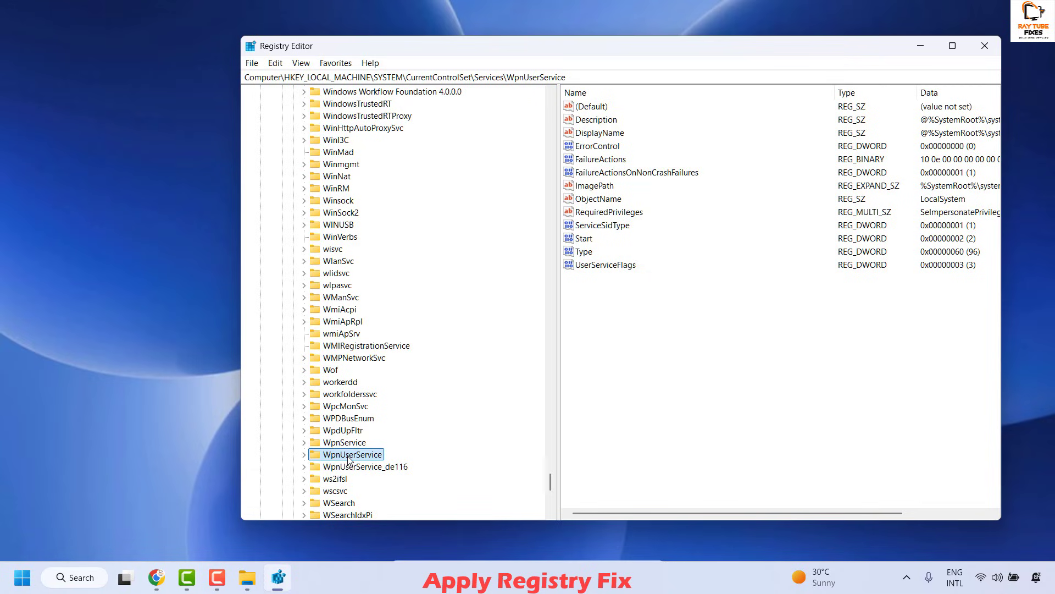
Set the value data of the Start DWORD in WpnUserService to 4
click(594, 240)
right_click(584, 240)
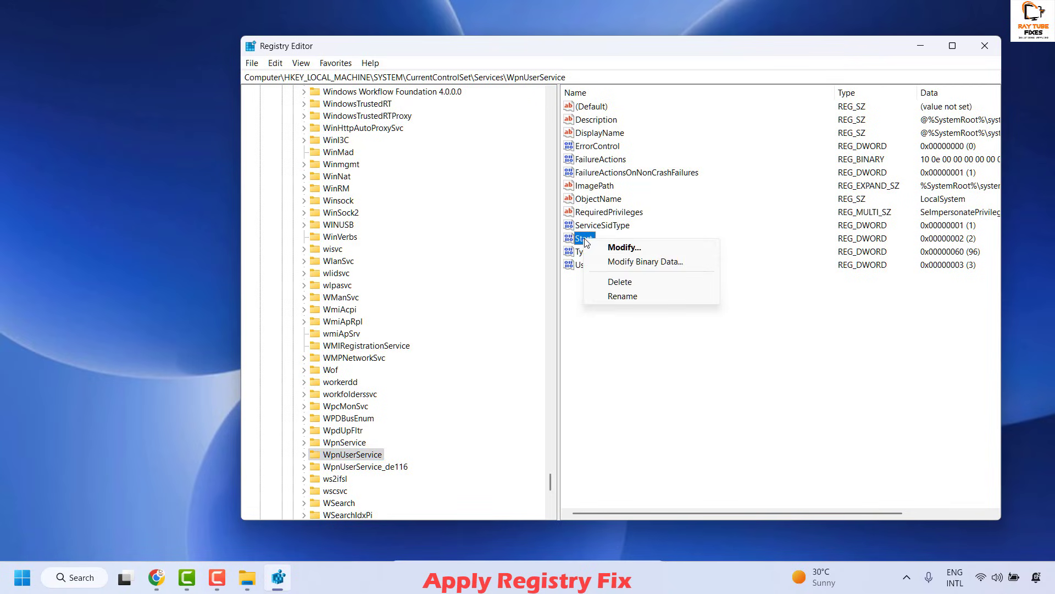
click(625, 247)
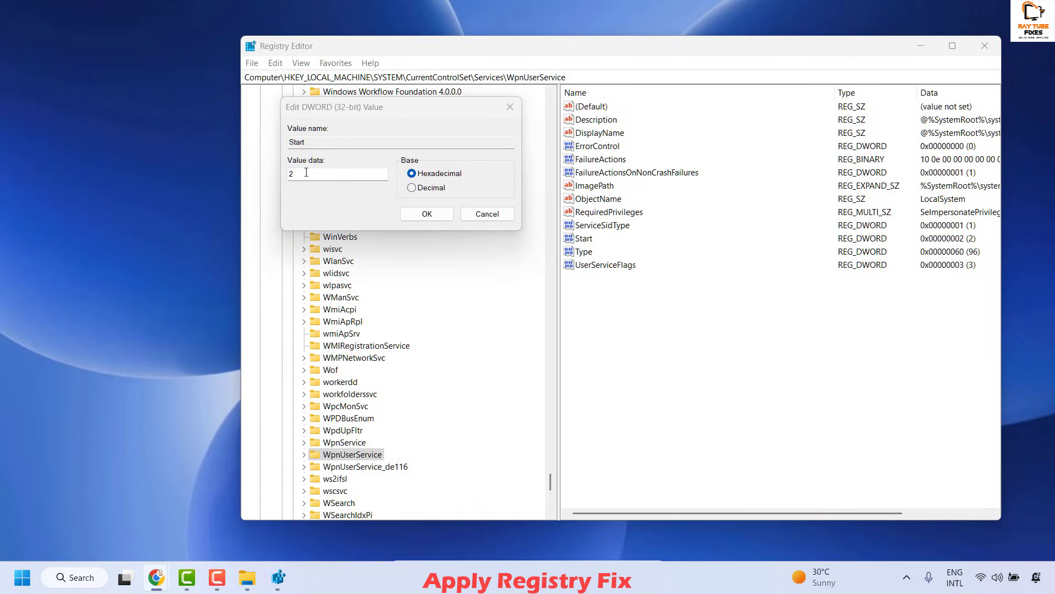
double_click(306, 172)
text(4)
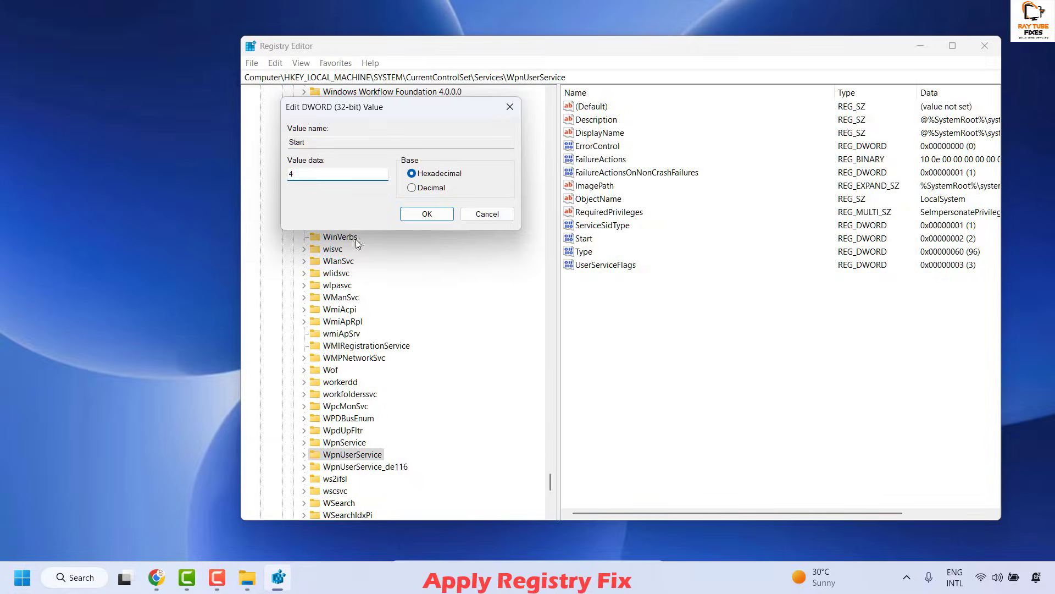
click(427, 214)
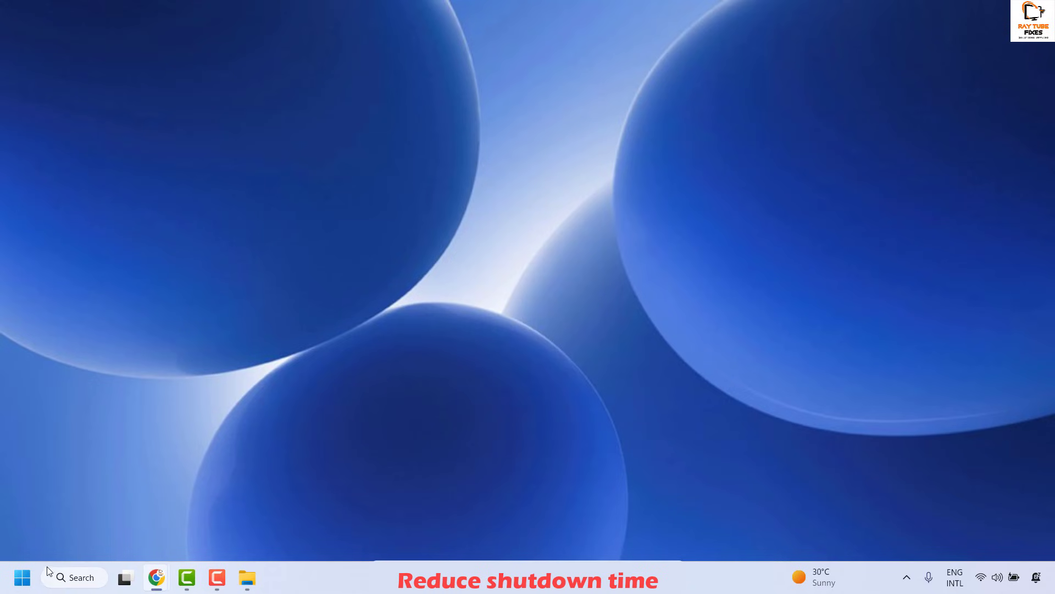
Reopen Registry Editor by running regedit from the Run dialog
right_click(22, 577)
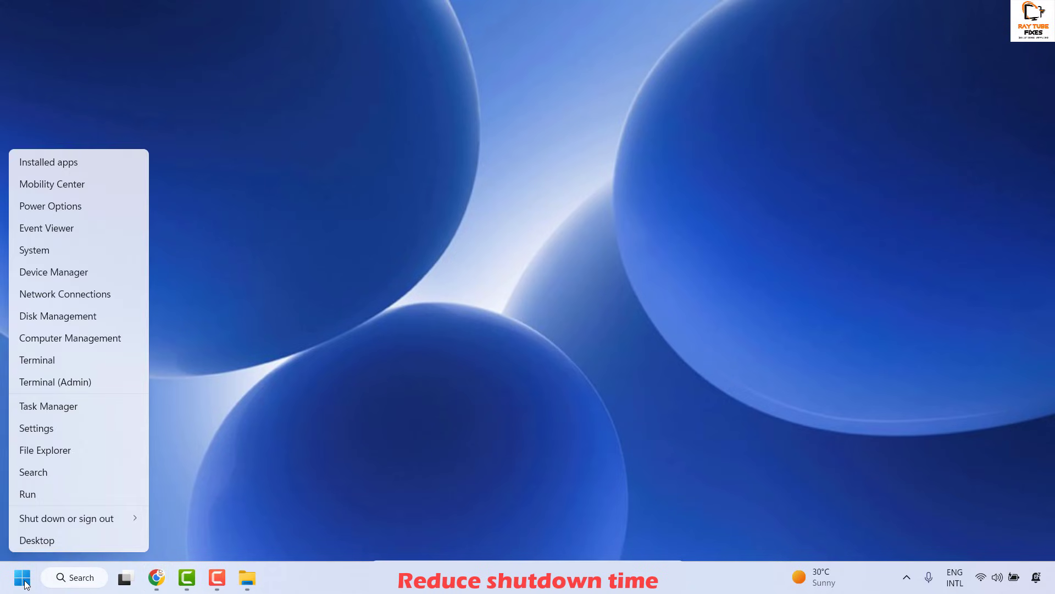
click(44, 493)
text(regedit)
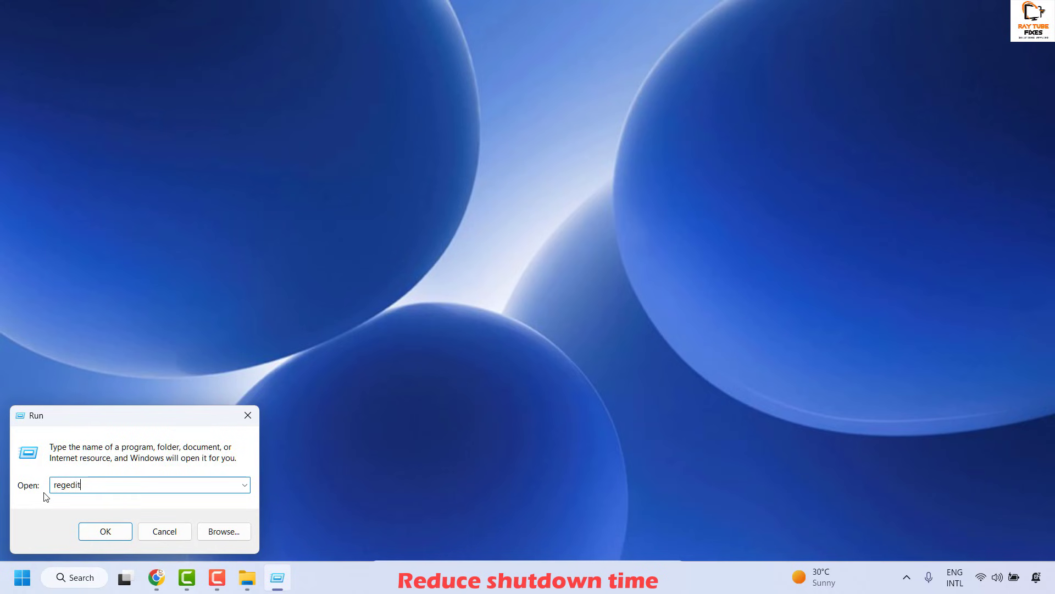
key(Return)
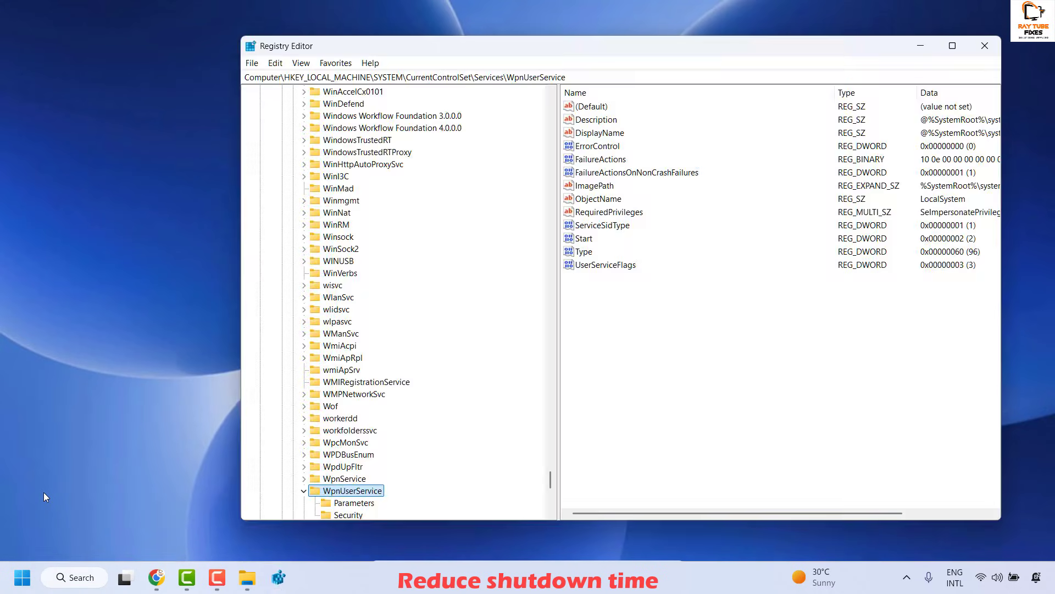
Collapse the open registry branches from WpnUserService back up to HKEY_LOCAL_MACHINE
key(Left)
key(Left)
key(Left)
key(Left)
key(Left)
key(Left)
key(Left)
key(Left)
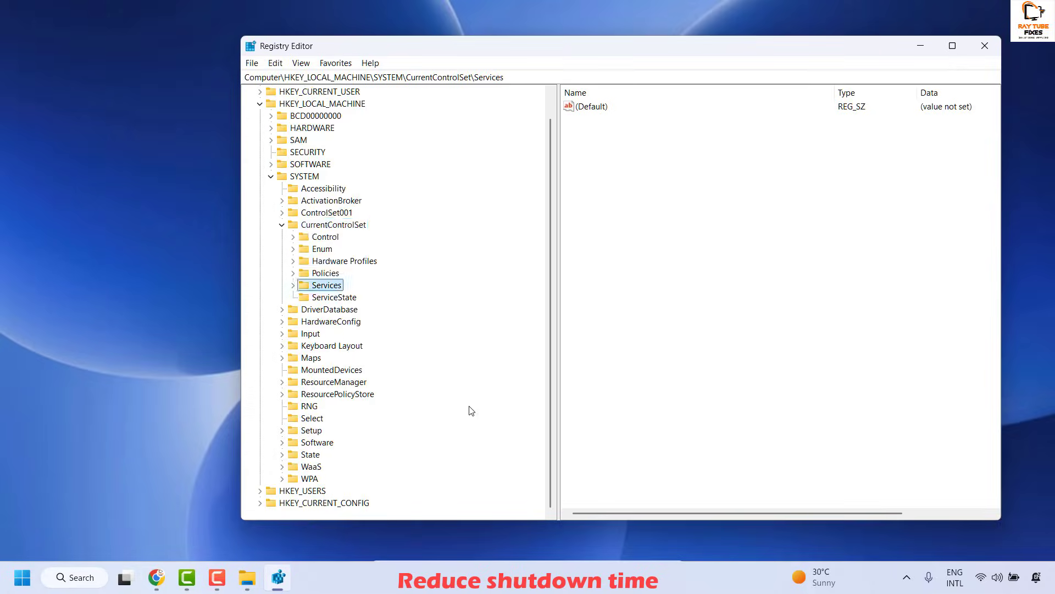
key(Left)
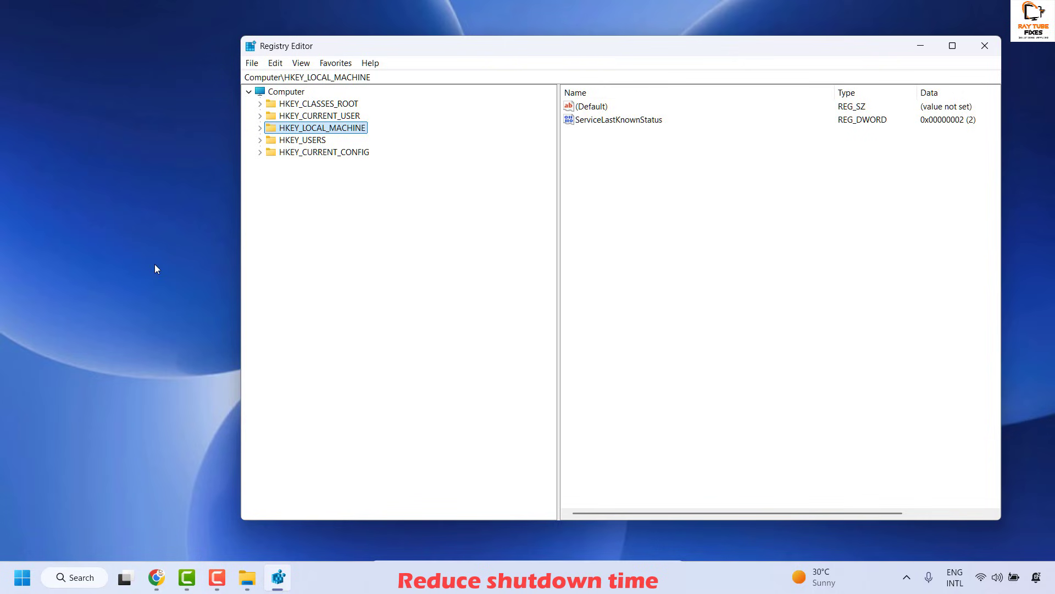
Expand HKEY_LOCAL_MACHINE and its SYSTEM key again
key(Right)
key(Right)
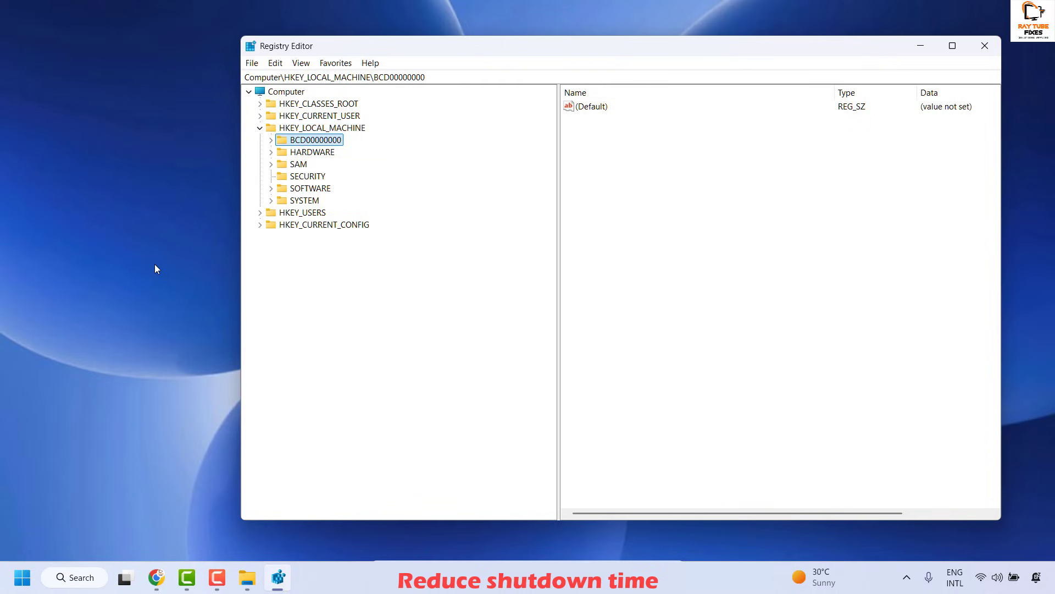
key(Down)
key(Down)
key(Down)
key(Down)
key(Down)
key(Right)
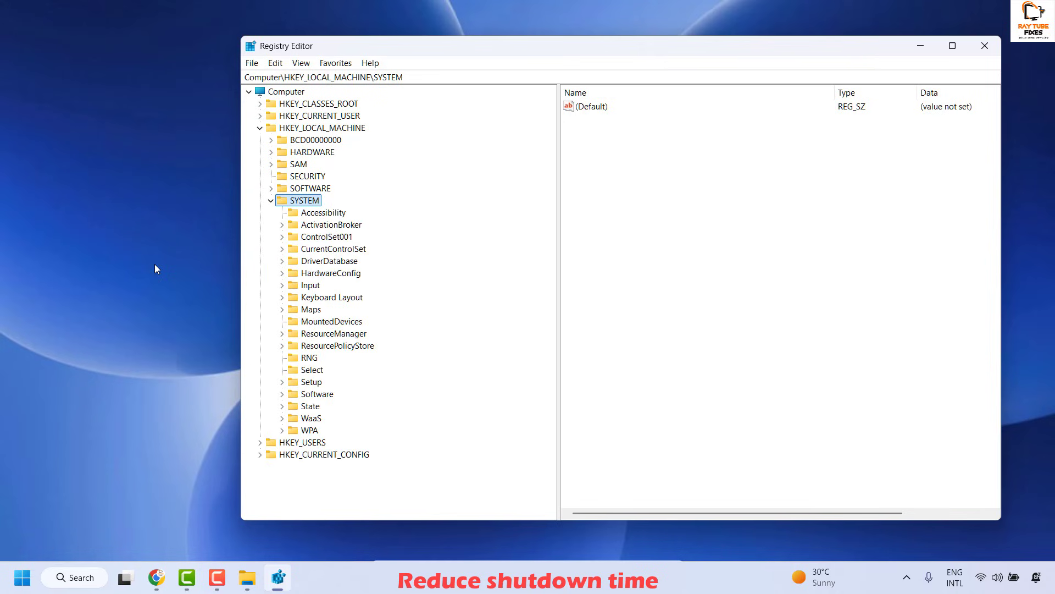
Open the Control key under CurrentControlSet and confirm its WaitToKillServiceTimeout string with value data 5000
key(Down)
key(Down)
key(Down)
key(Down)
key(Down)
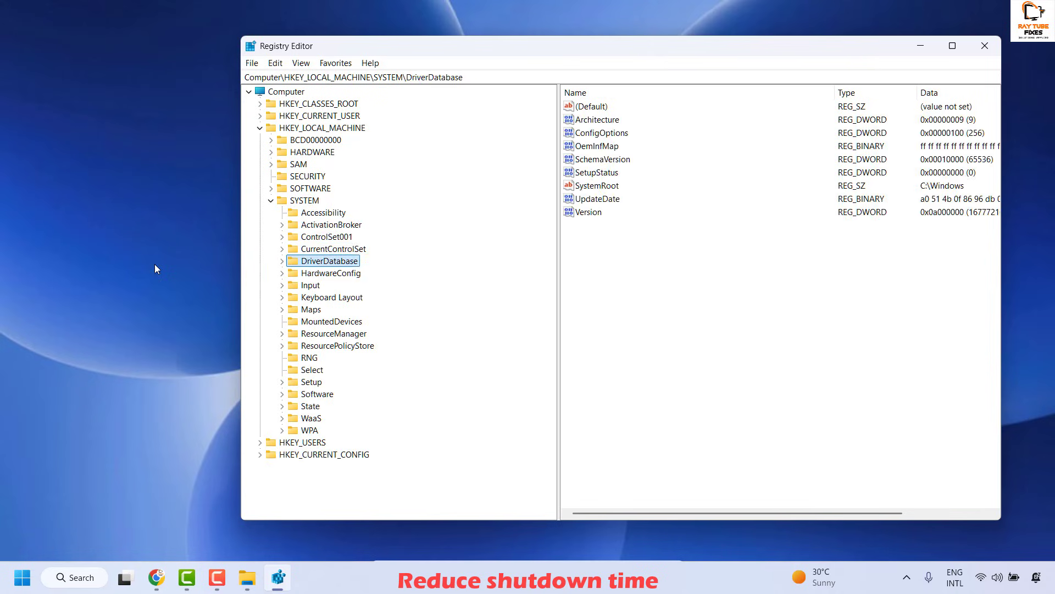
key(Up)
key(Right)
key(Right)
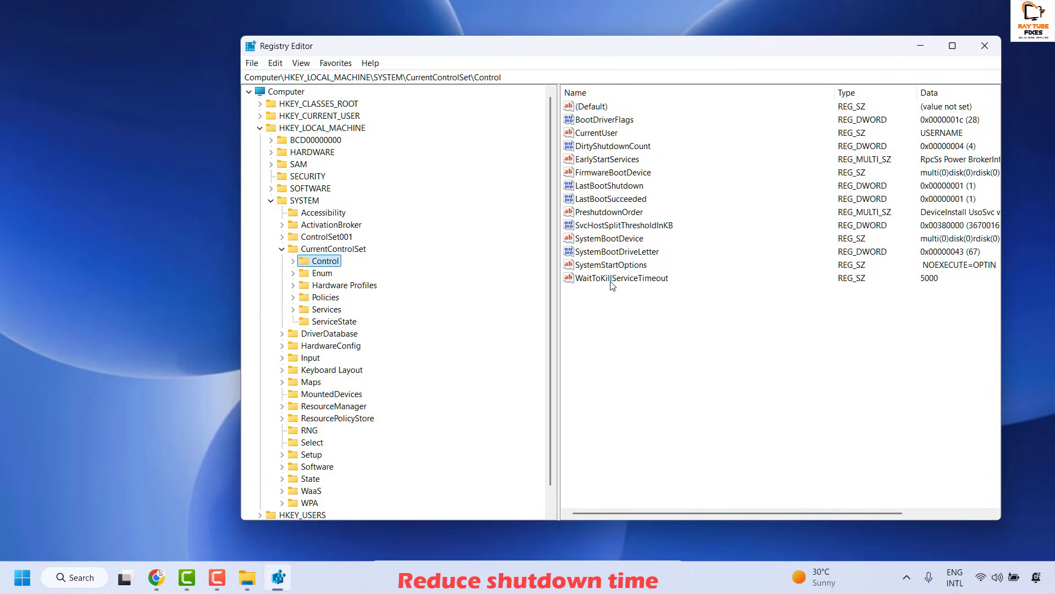
double_click(629, 277)
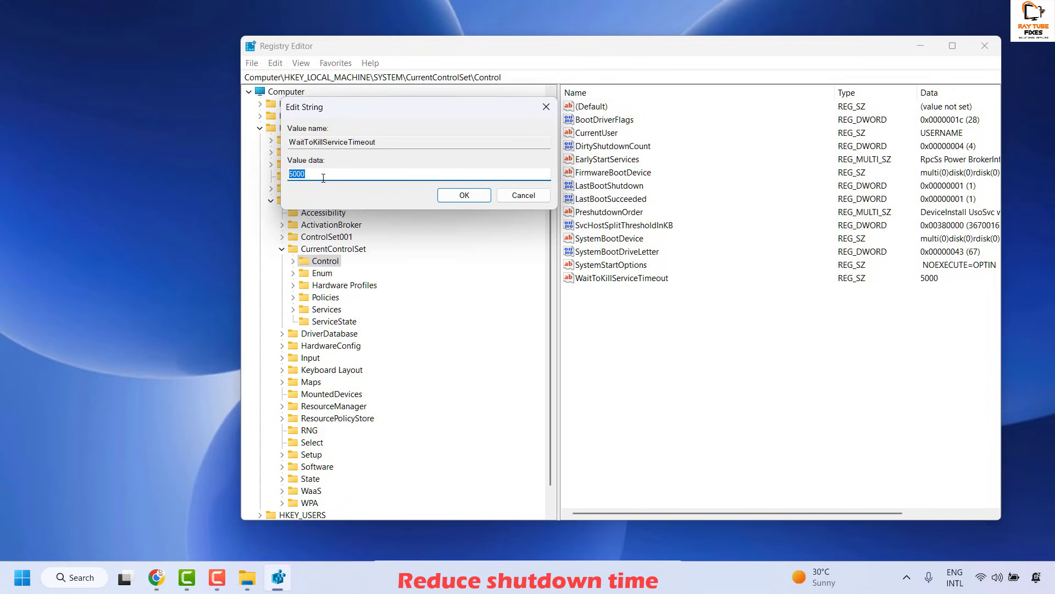
click(477, 197)
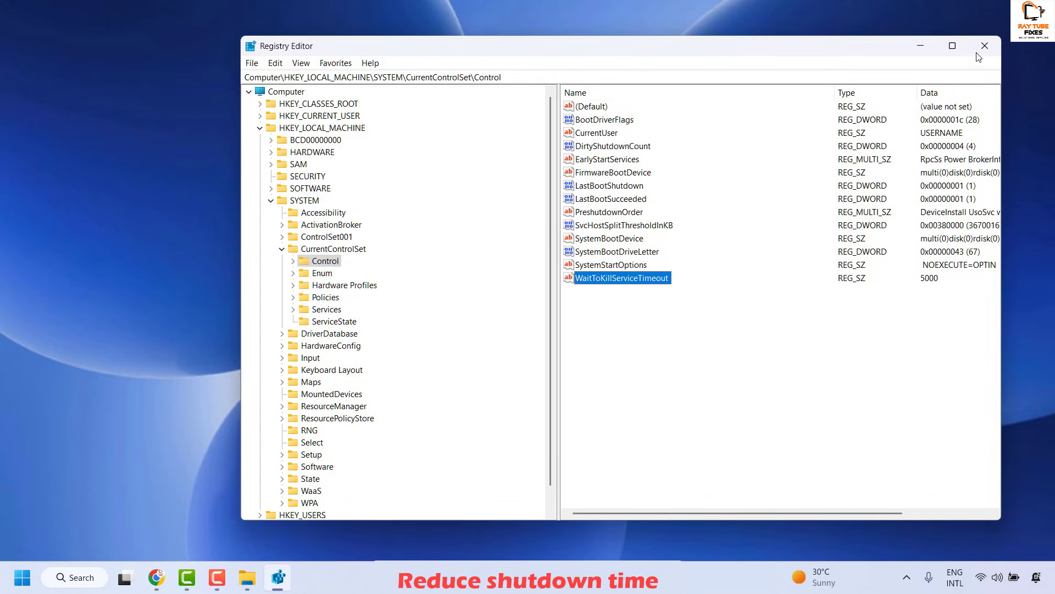
Collapse the registry tree from the Control key back up to the Computer root
double_click(326, 261)
scroll(326, 203, up, 3)
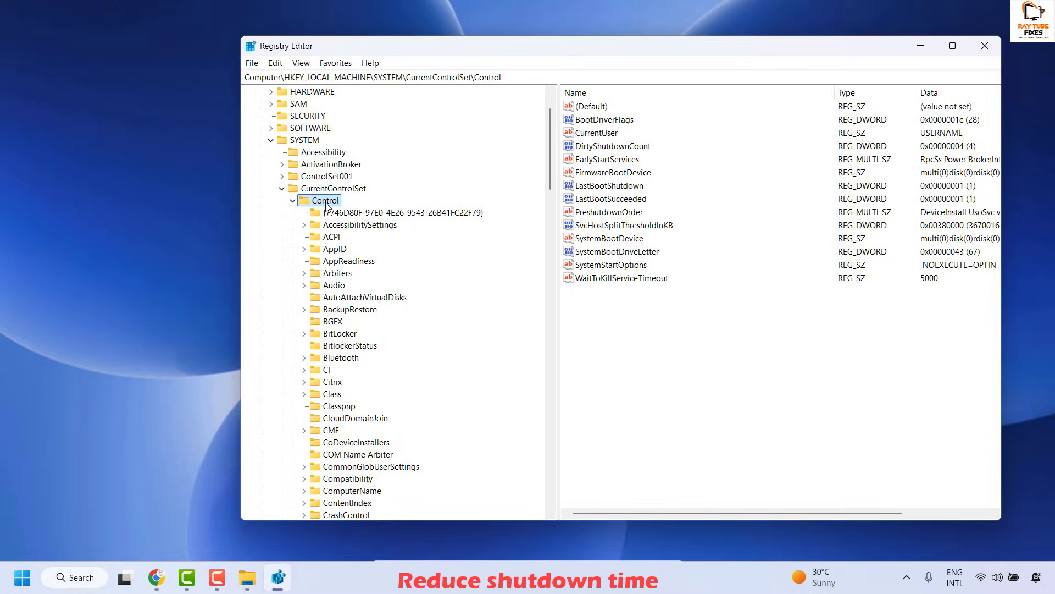
key(Left)
key(Left)
key(Left)
key(Left)
key(Left)
key(Left)
key(Left)
key(Left)
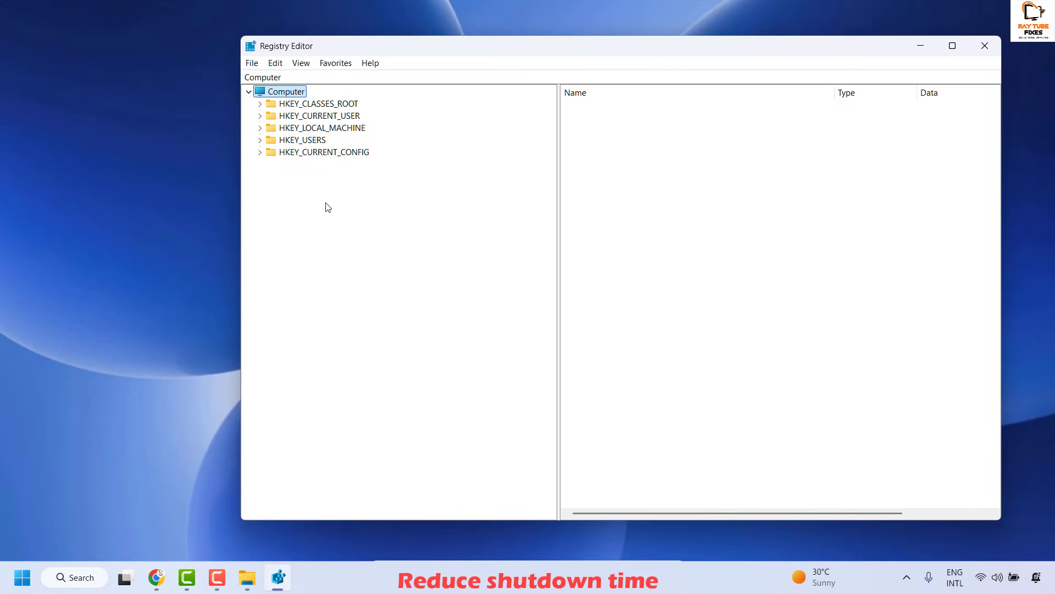
Select and expand the HKEY_CURRENT_USER key
key(Down)
key(Down)
key(Down)
key(Up)
key(Right)
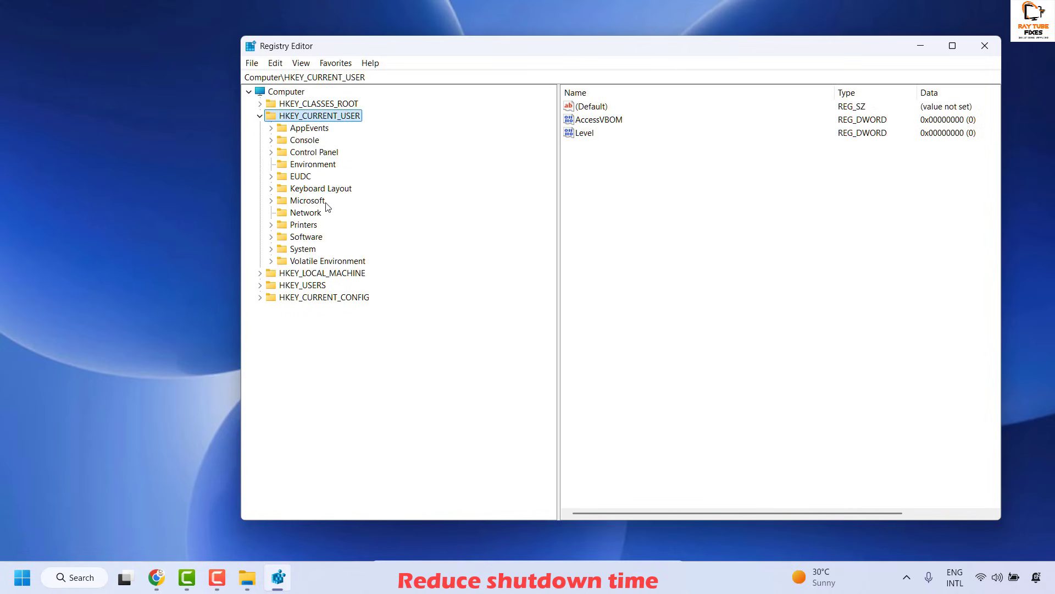
Expand the Control Panel key under HKEY_CURRENT_USER
key(Down)
key(Down)
key(Down)
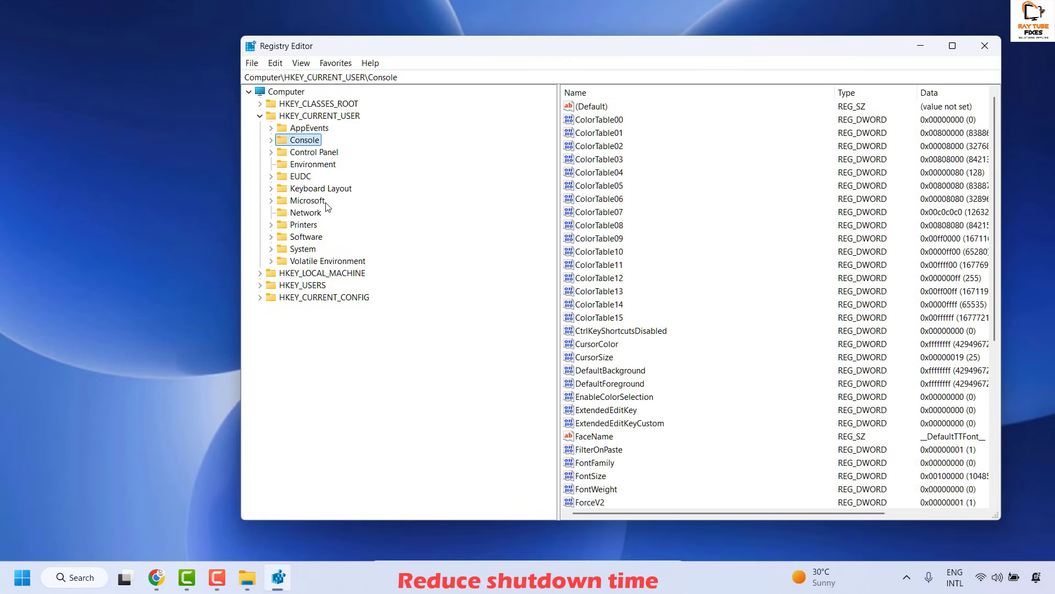
key(Right)
Select the Desktop key inside Control Panel to list its values
key(Down)
key(Down)
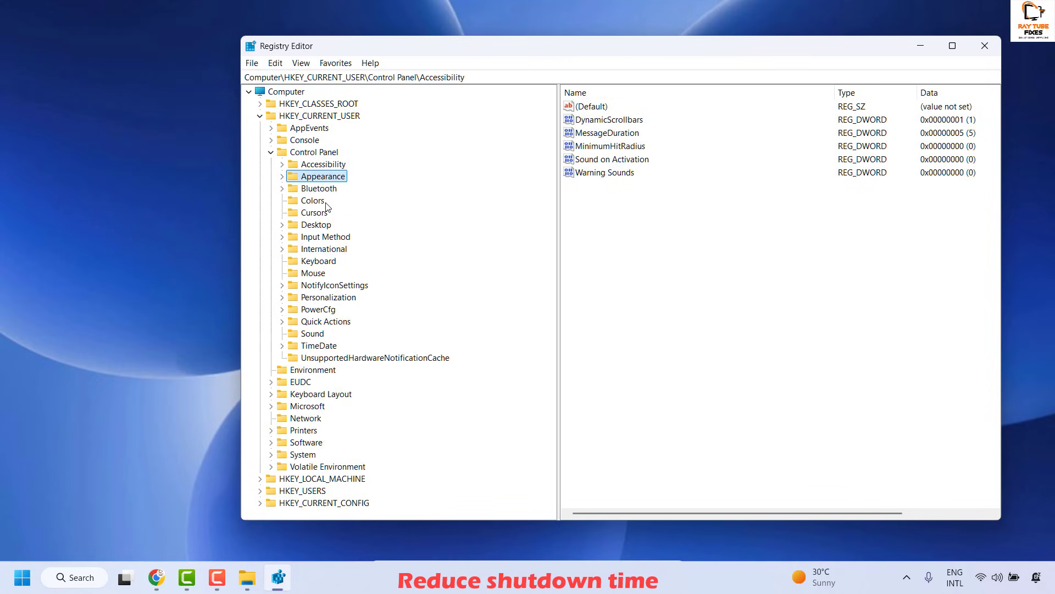
key(Down)
key(Down)
key(Down)
key(Down)
key(Down)
key(Down)
key(Up)
key(Up)
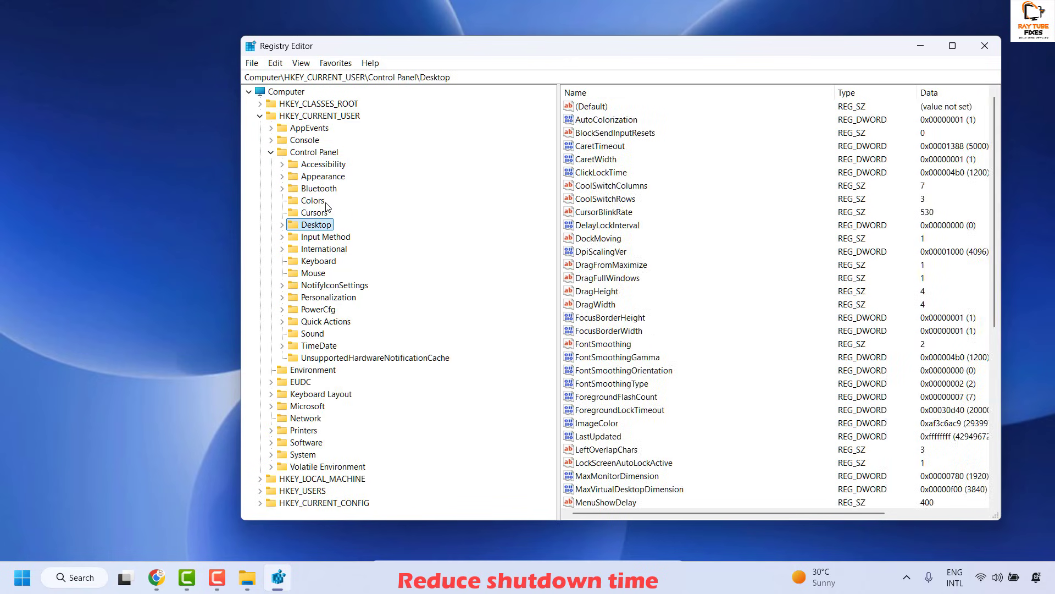
Look through the Desktop key's values for entries starting with W
click(612, 346)
key(w)
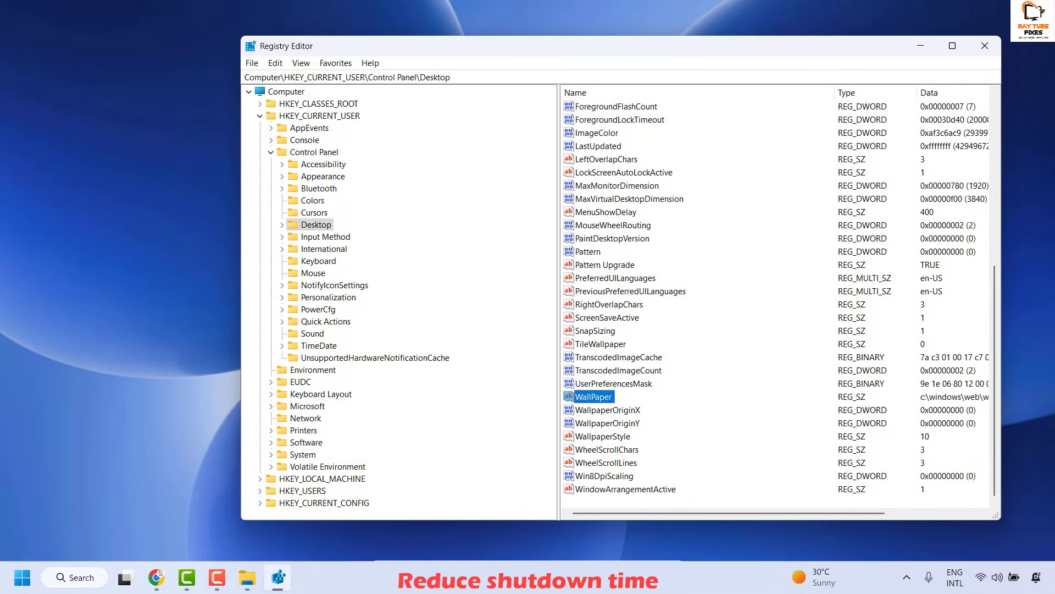
key(alt+Tab)
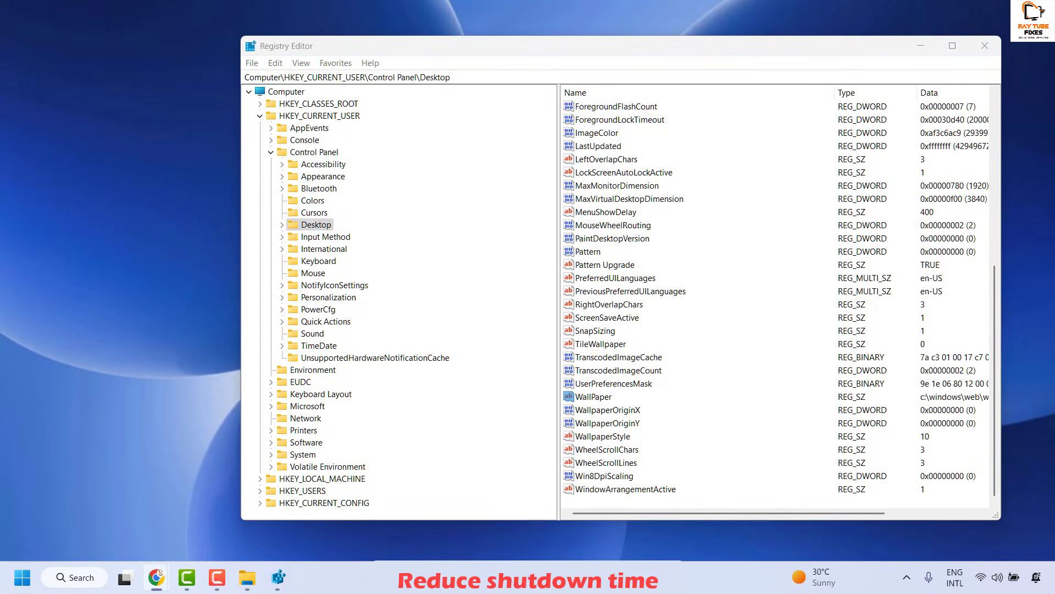
Create a DWORD (32-bit) value named WaitToKillServiceTimeout in the Desktop key
right_click(630, 500)
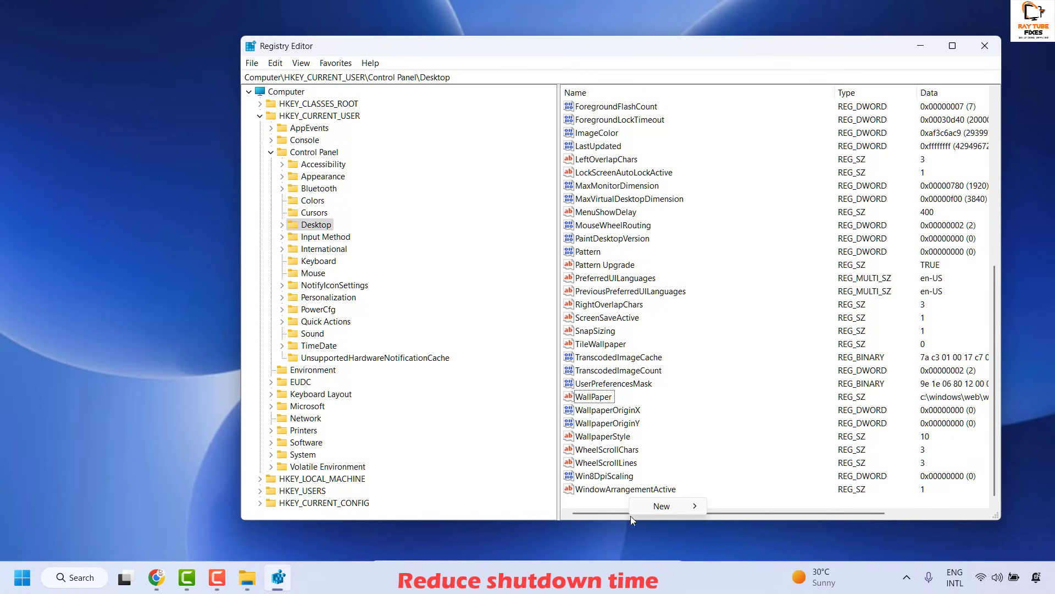
mouse_move(674, 506)
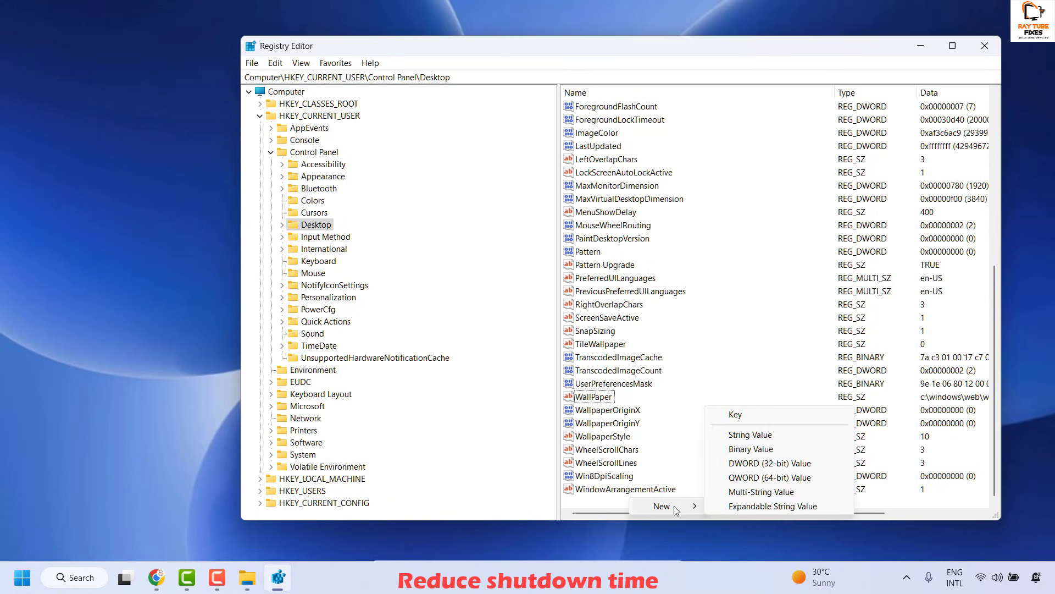
click(771, 464)
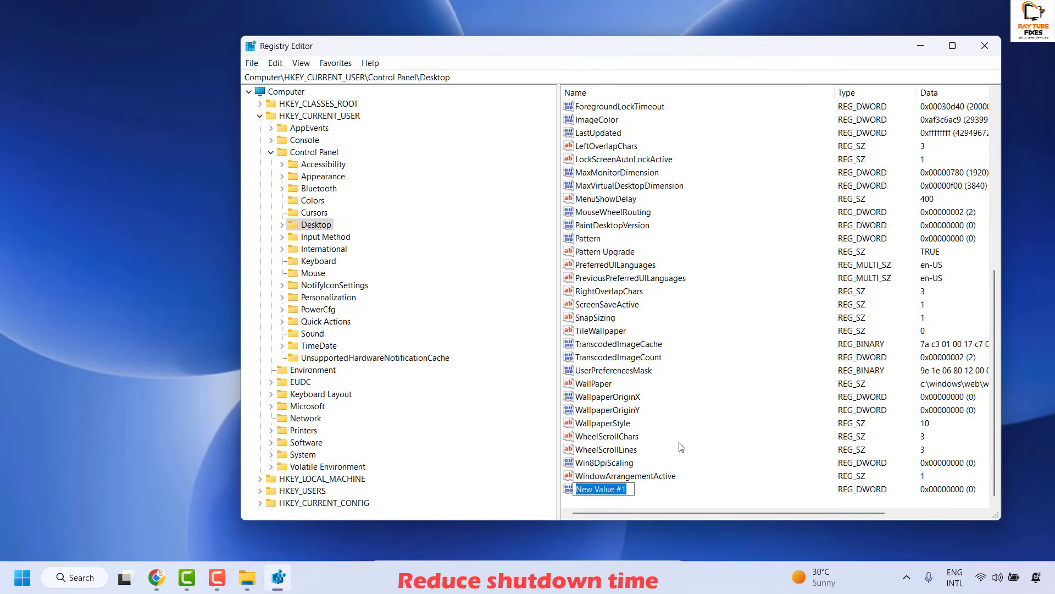
text(WaitToKillServiceTimeout)
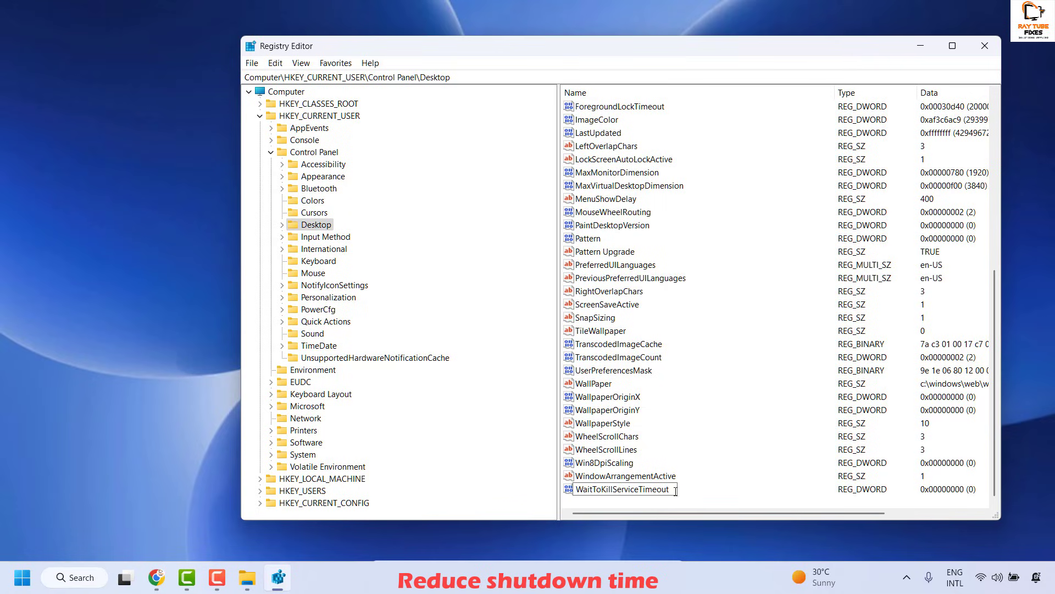
key(Return)
Set the Desktop key's WaitToKillServiceTimeout value data to 5000 in hexadecimal base and close Registry Editor
right_click(639, 493)
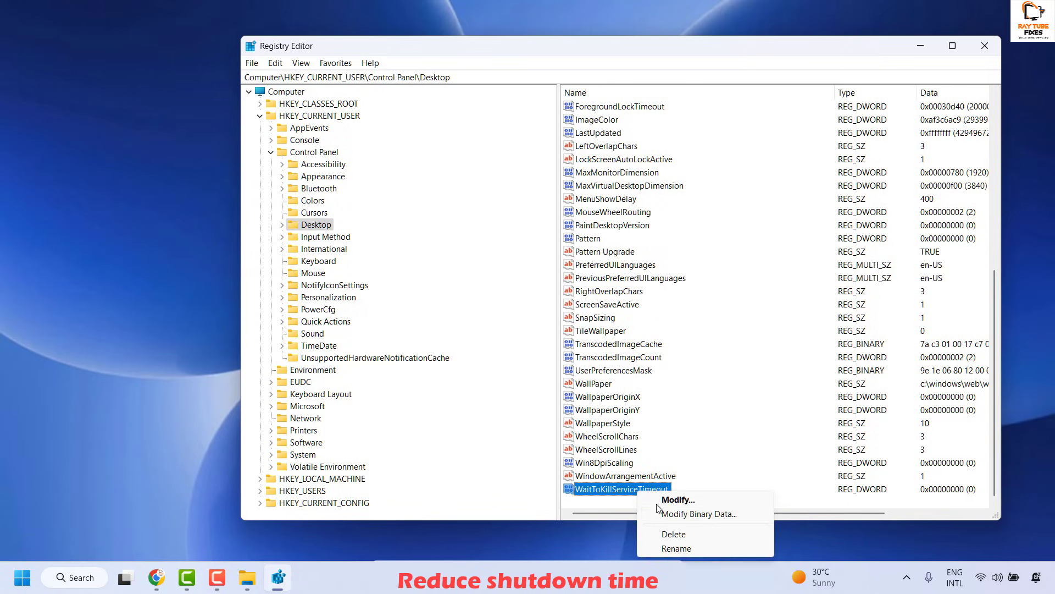
click(677, 500)
text(5)
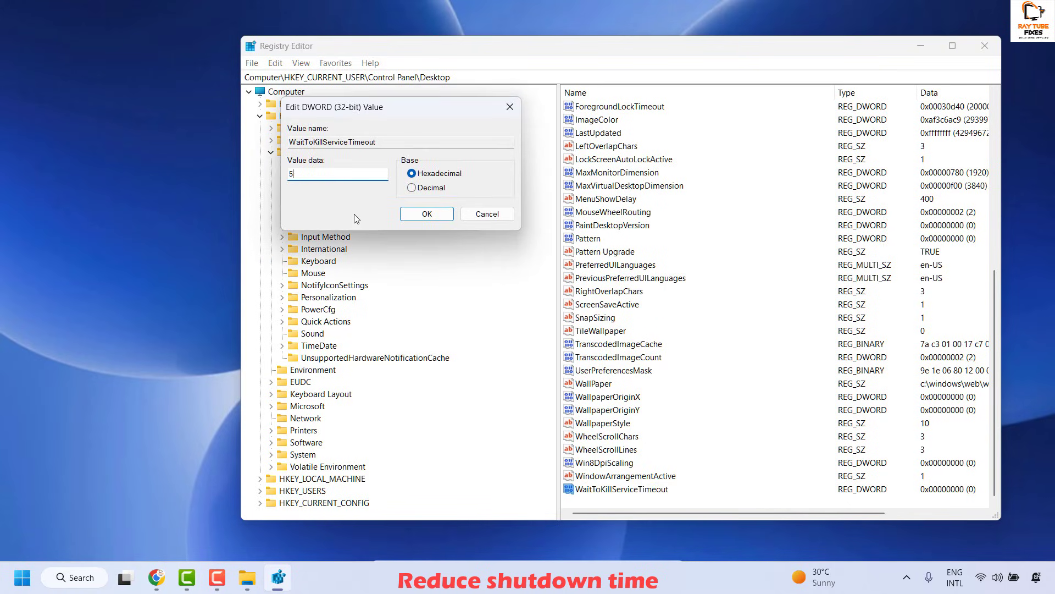
text(000)
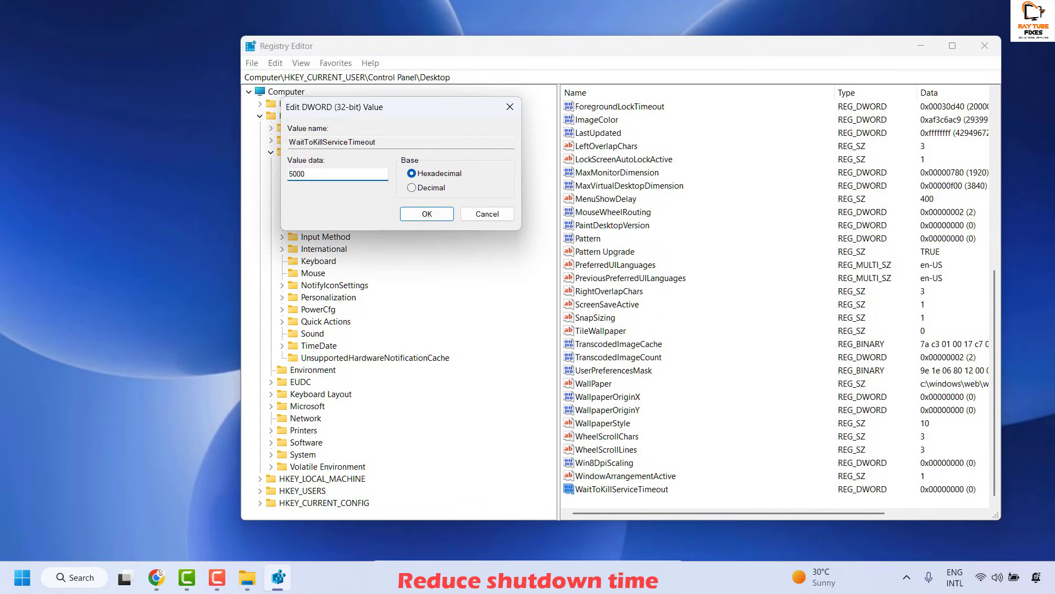
click(440, 214)
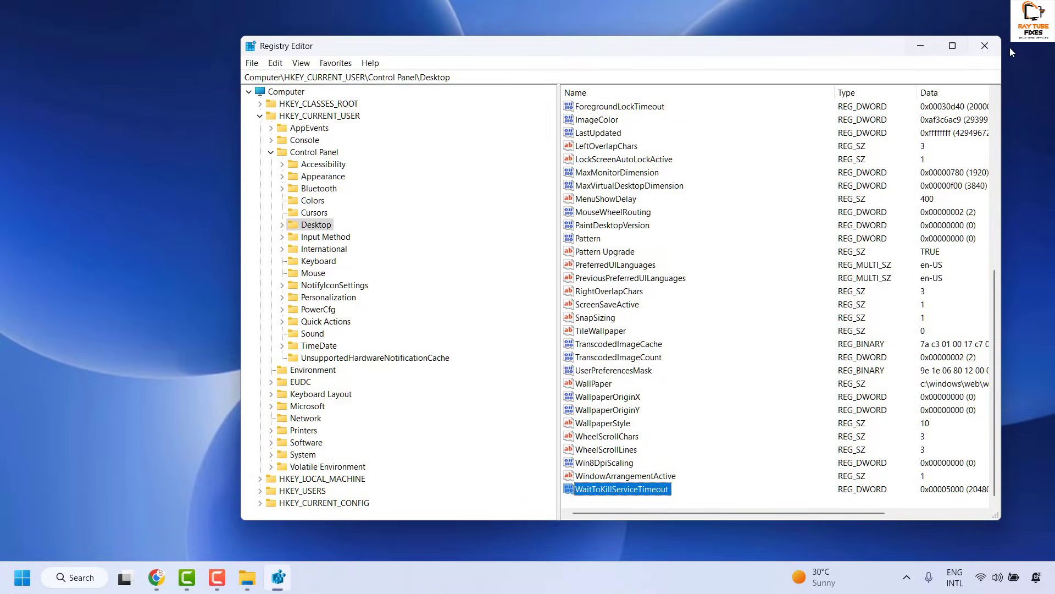
click(984, 46)
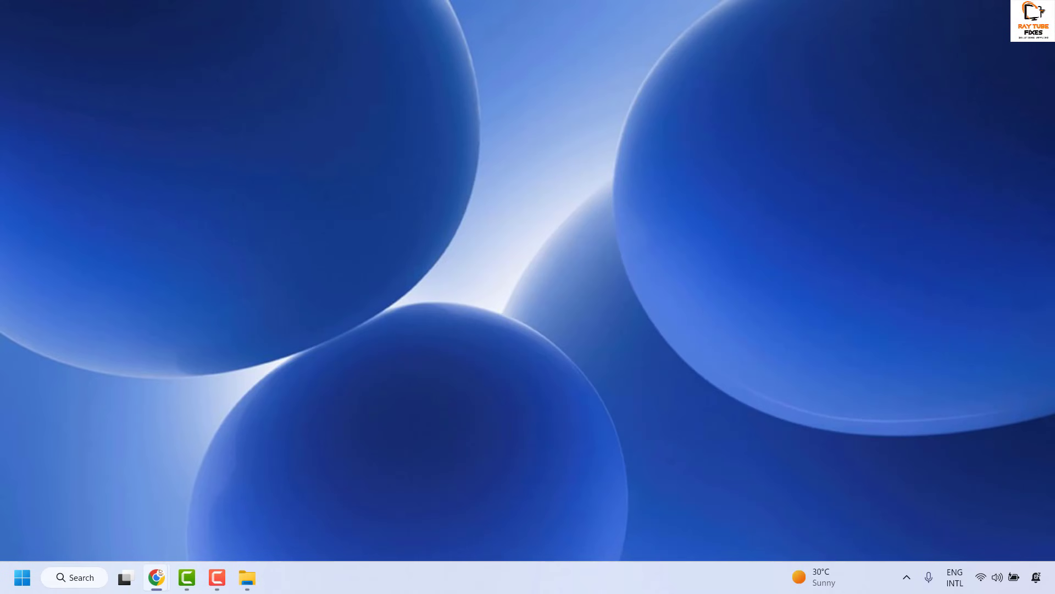